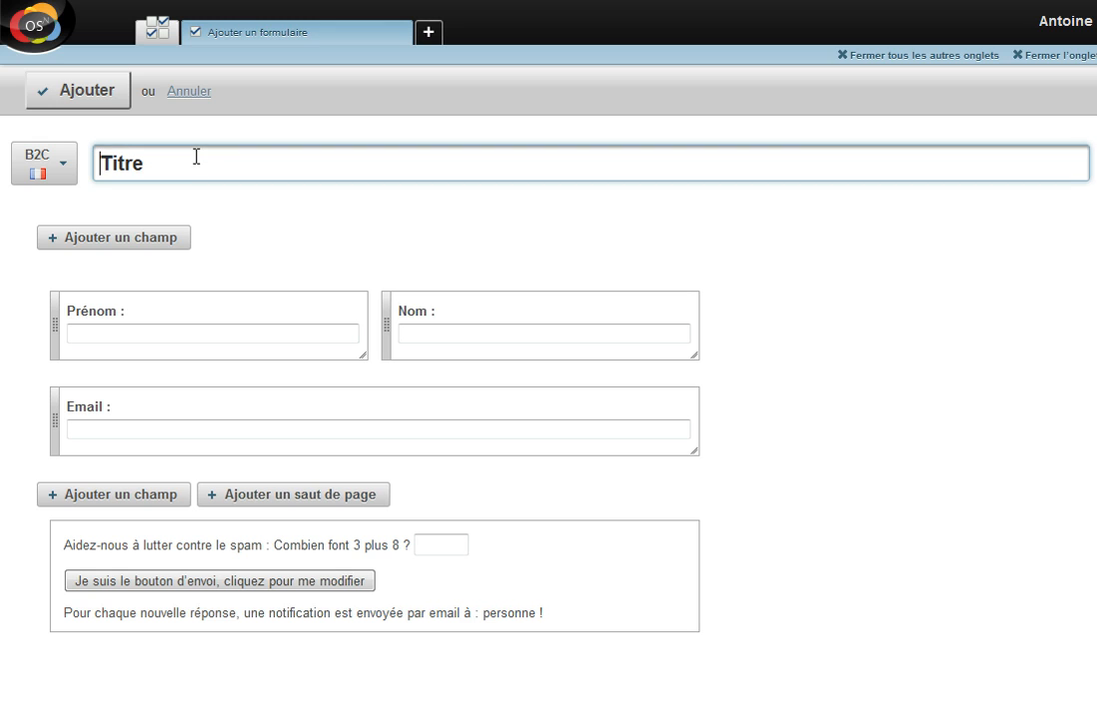
Title the new form 'Contact'
{"action": "type", "text": "Contact"}
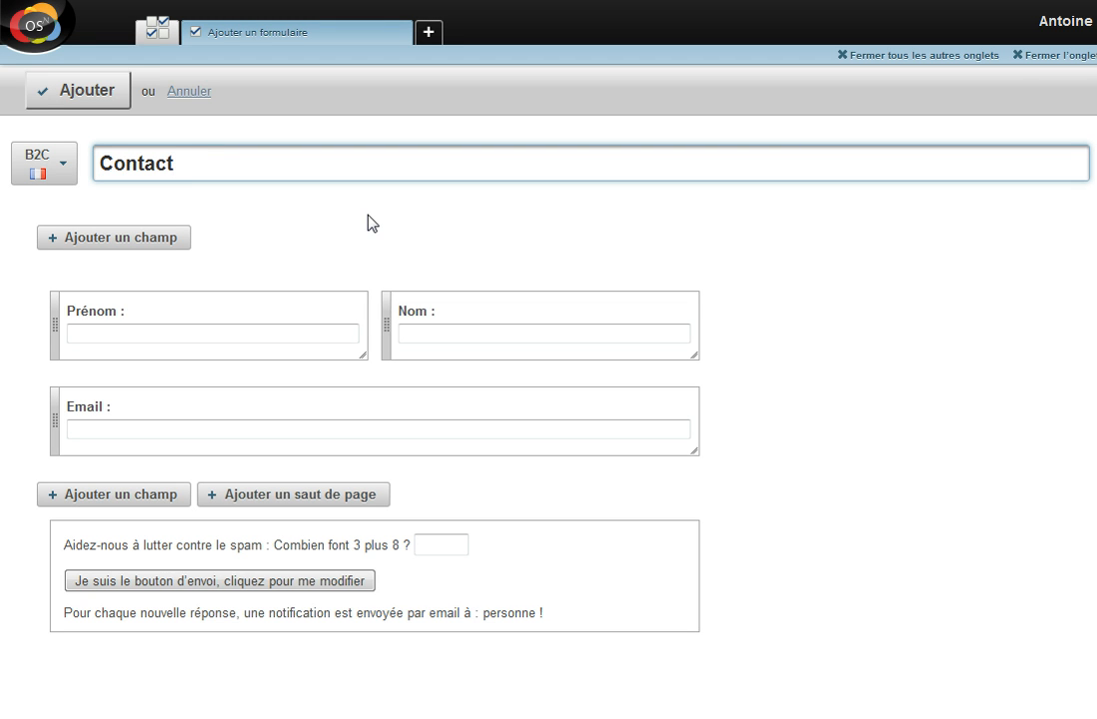
Add a checkbox field labelled 'Recevoir la newsletter :' whose only answer is 'Oui'
{"action": "left_click", "coordinate": [145, 512]}
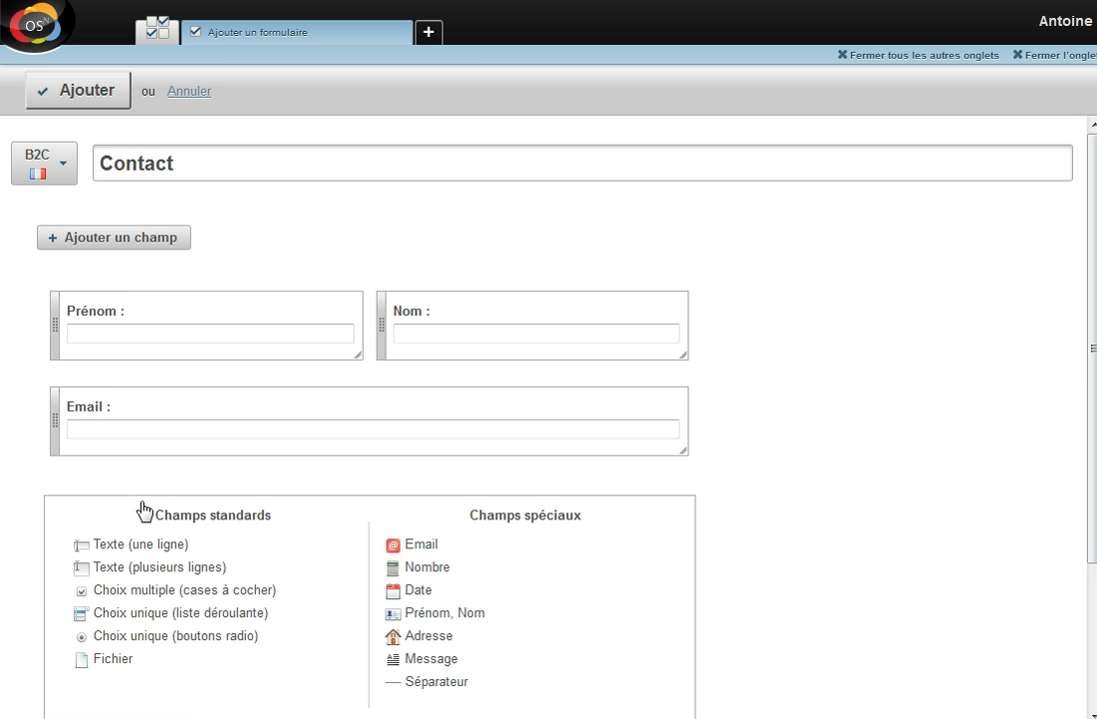
{"action": "scroll", "coordinate": [146, 472], "scroll_direction": "down", "scroll_amount": 1}
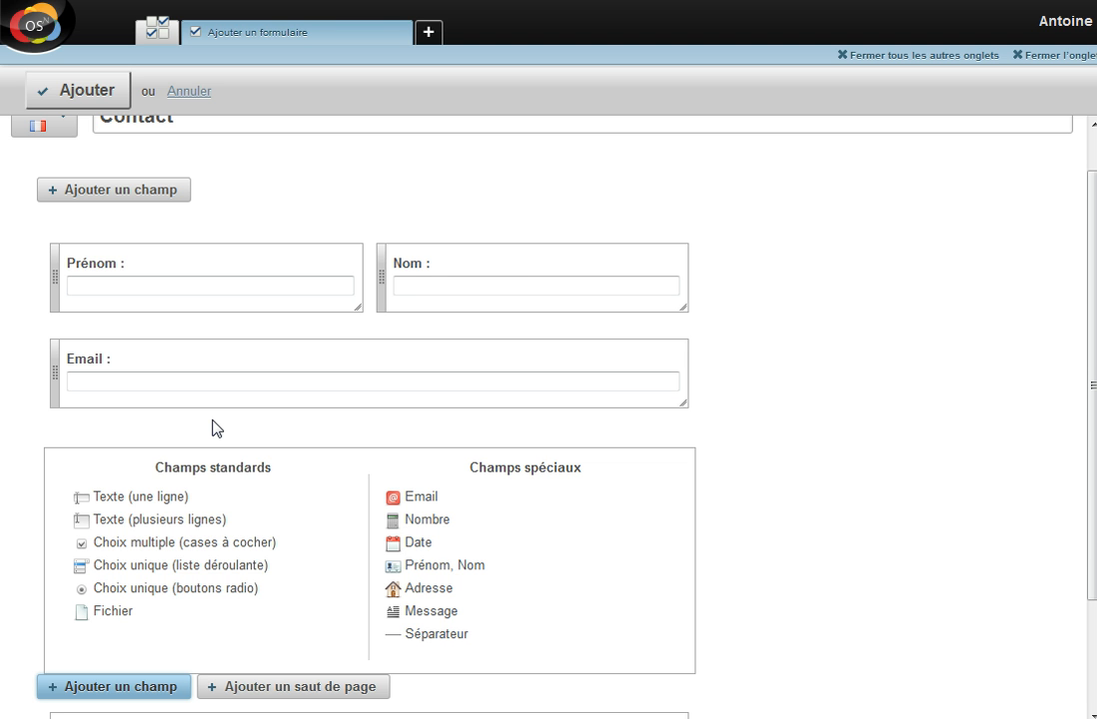
{"action": "left_click", "coordinate": [225, 545]}
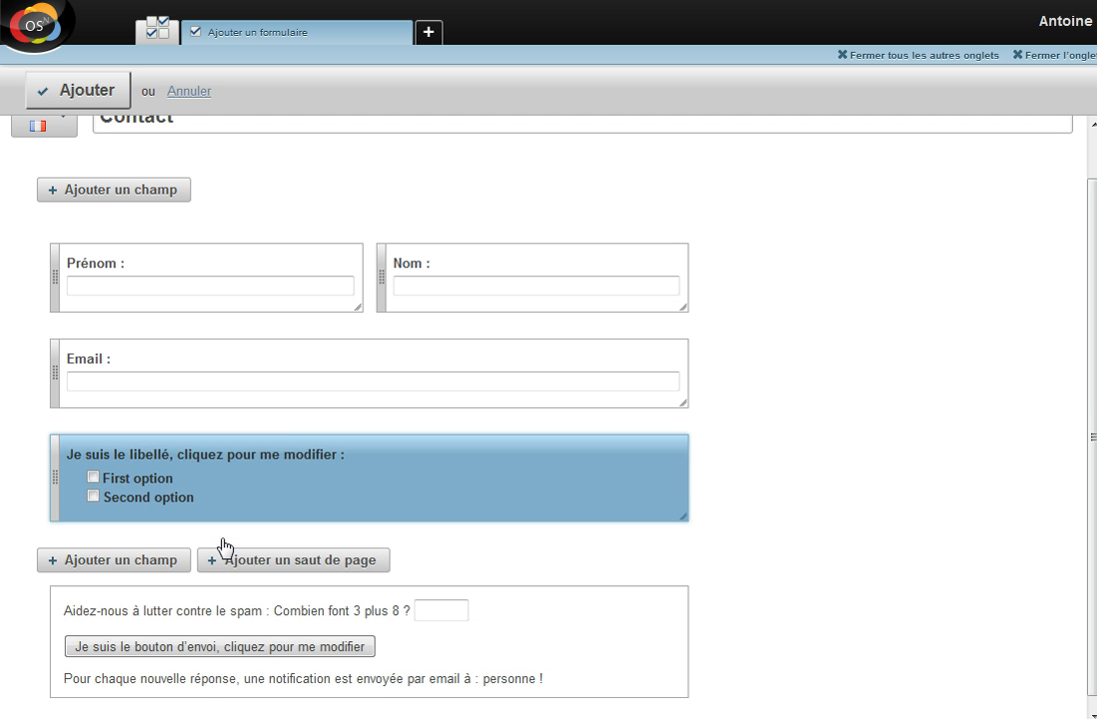
{"action": "left_click", "coordinate": [270, 464]}
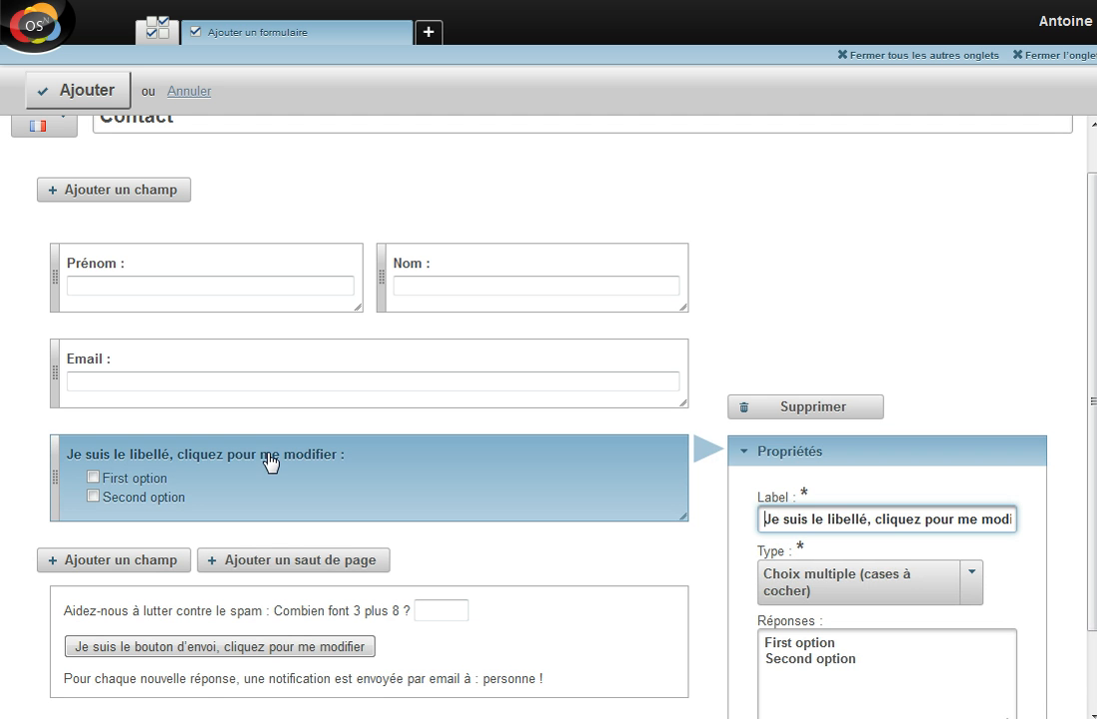
{"action": "triple_click", "coordinate": [909, 517]}
{"action": "type", "text": "Rec"}
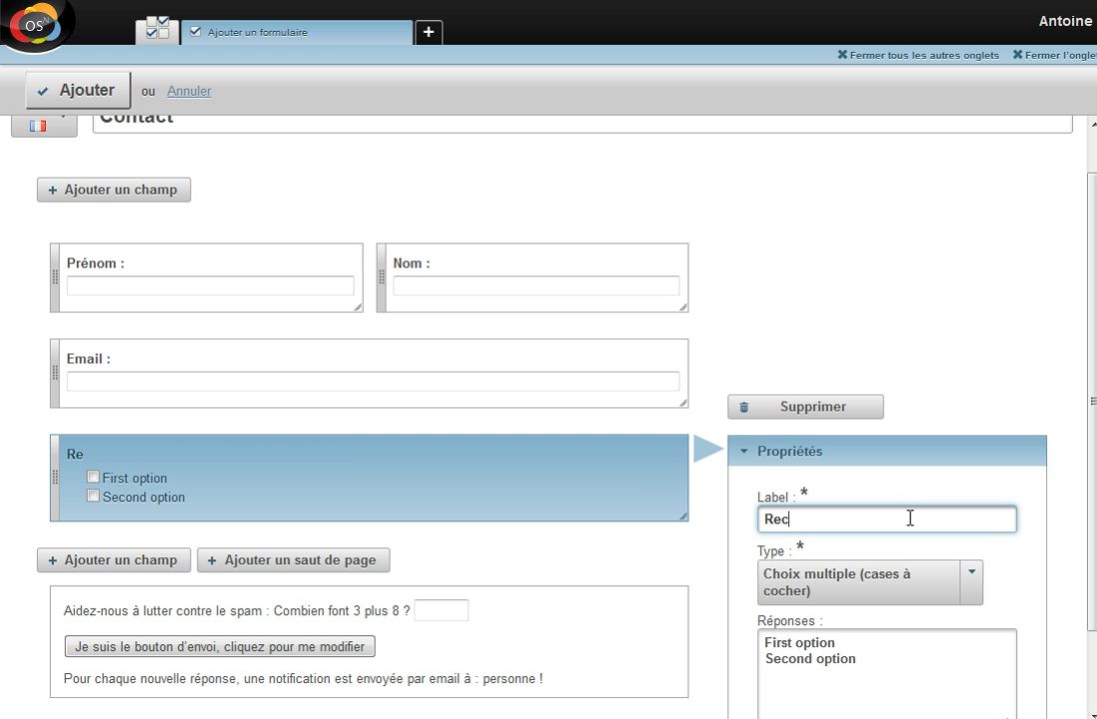
{"action": "type", "text": "evoir la newsletter :"}
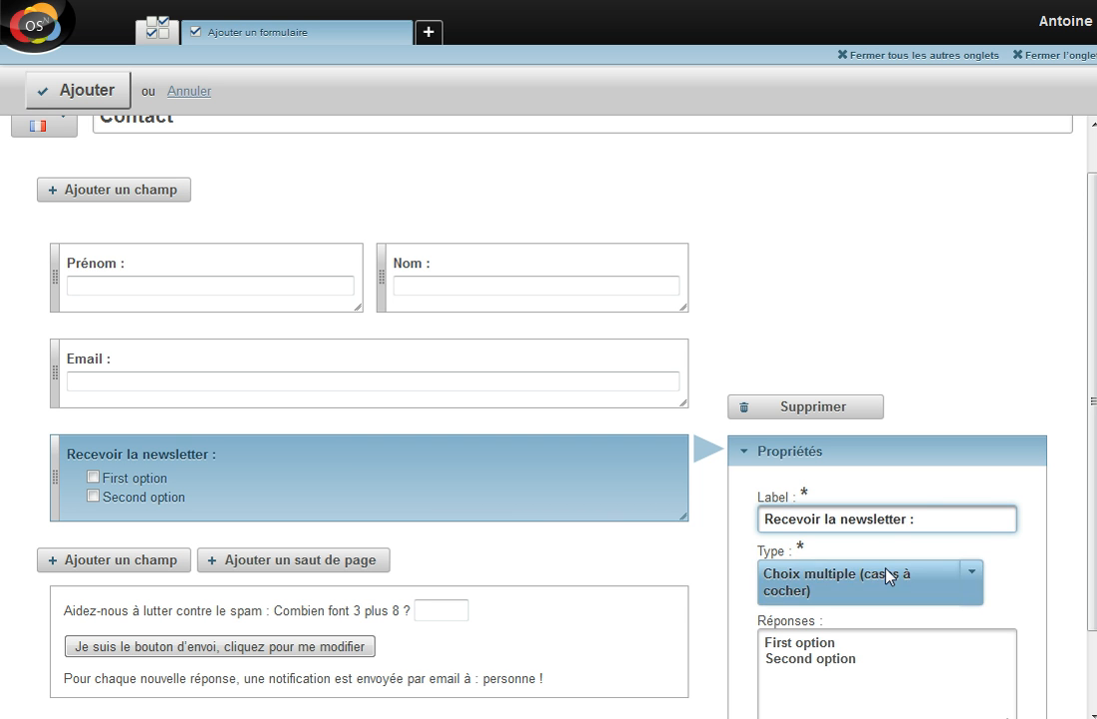
{"action": "left_click_drag", "start_coordinate": [885, 670], "coordinate": [684, 640]}
{"action": "type", "text": "Oui"}
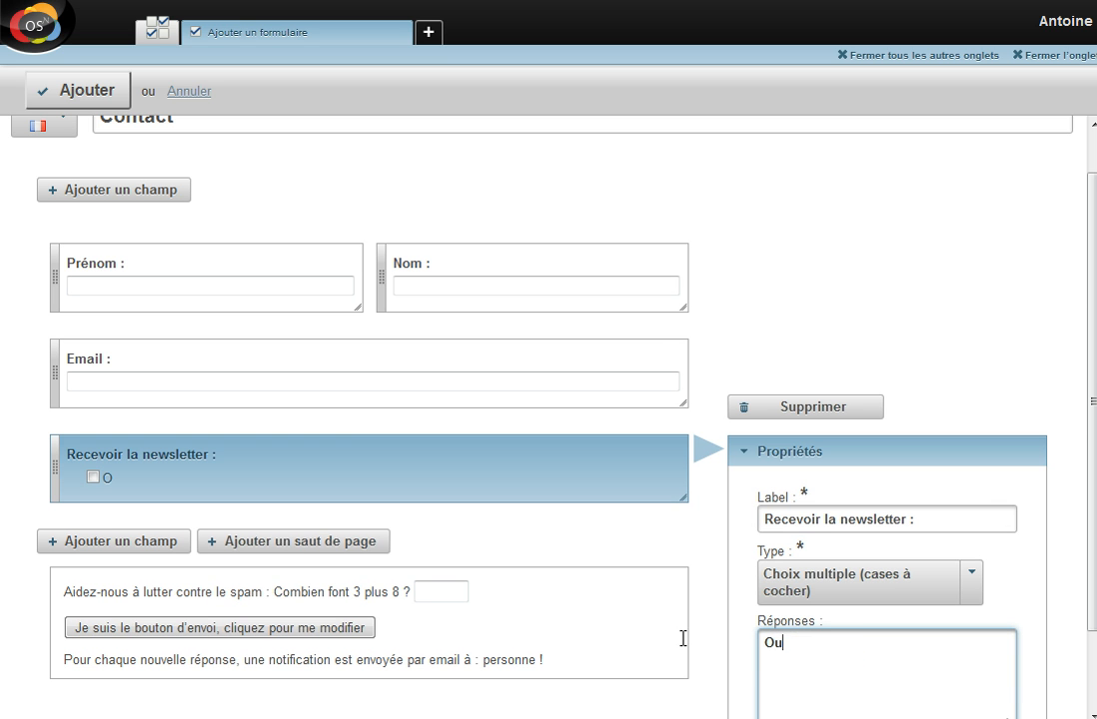
Insert a page break, then an Adresse block with two address lines, Code postal and Ville
{"action": "left_click", "coordinate": [306, 546]}
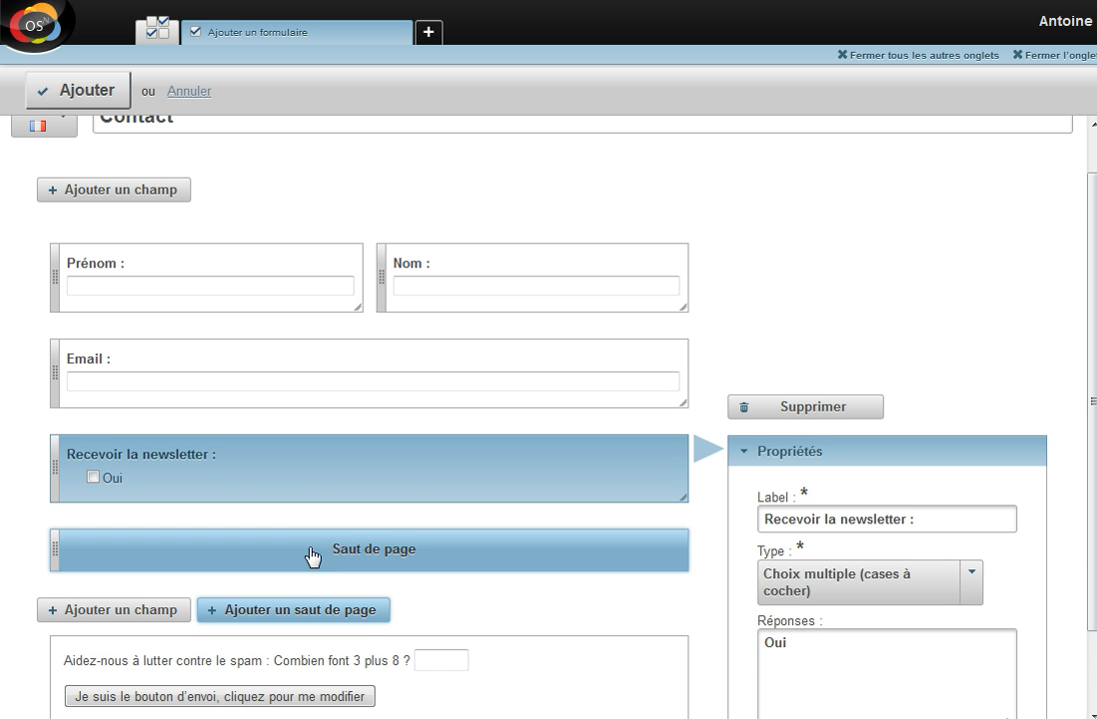
{"action": "scroll", "coordinate": [230, 479], "scroll_direction": "down", "scroll_amount": 1}
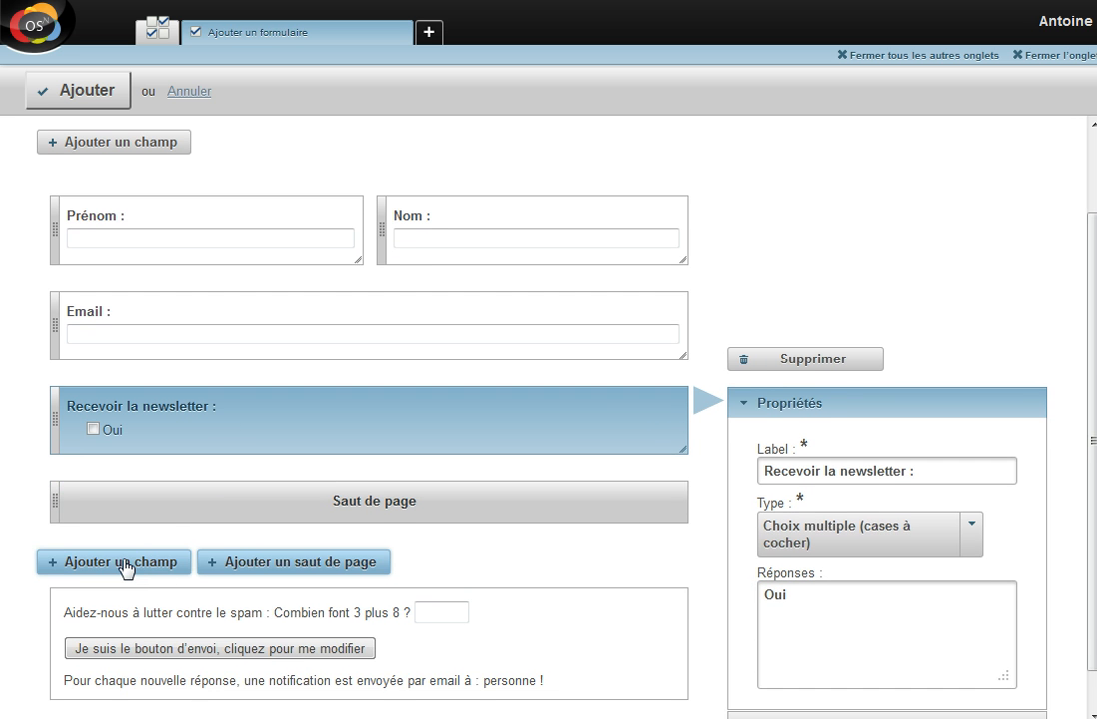
{"action": "left_click", "coordinate": [126, 563]}
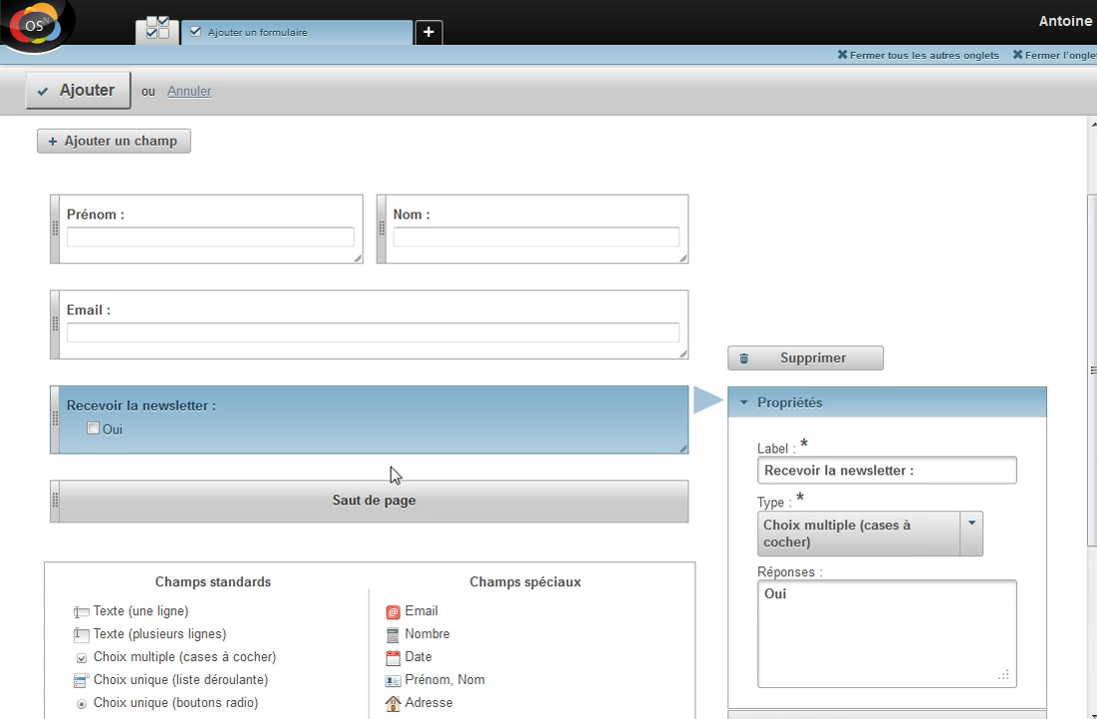
{"action": "scroll", "coordinate": [392, 474], "scroll_direction": "down", "scroll_amount": 1}
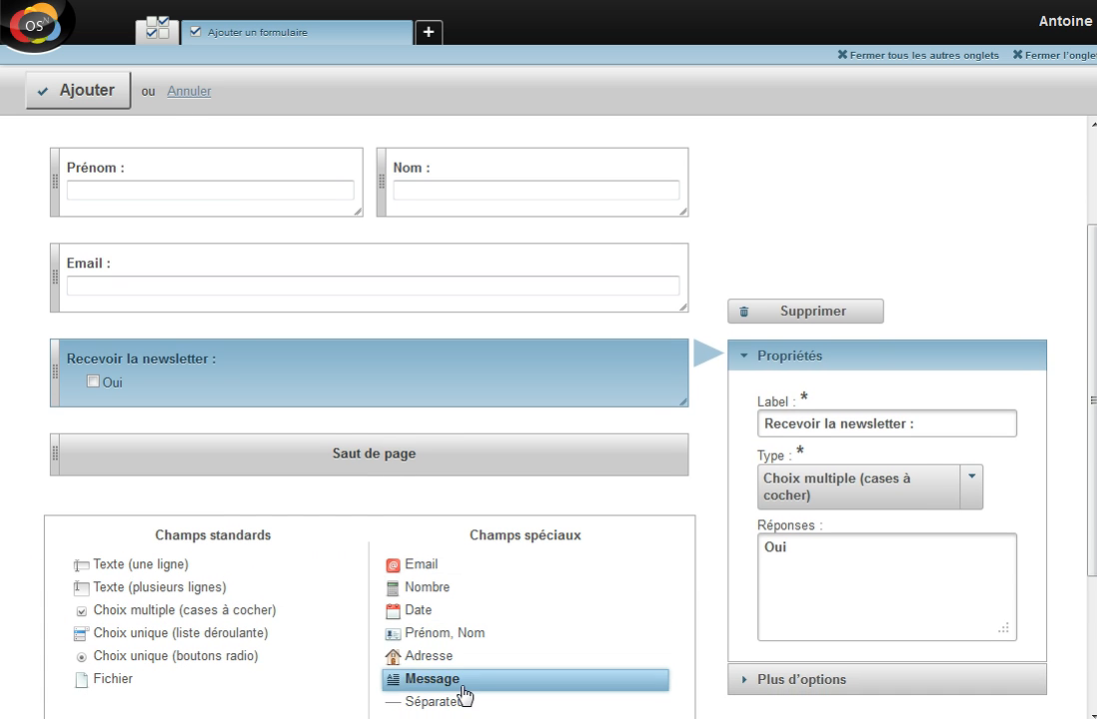
{"action": "left_click", "coordinate": [431, 667]}
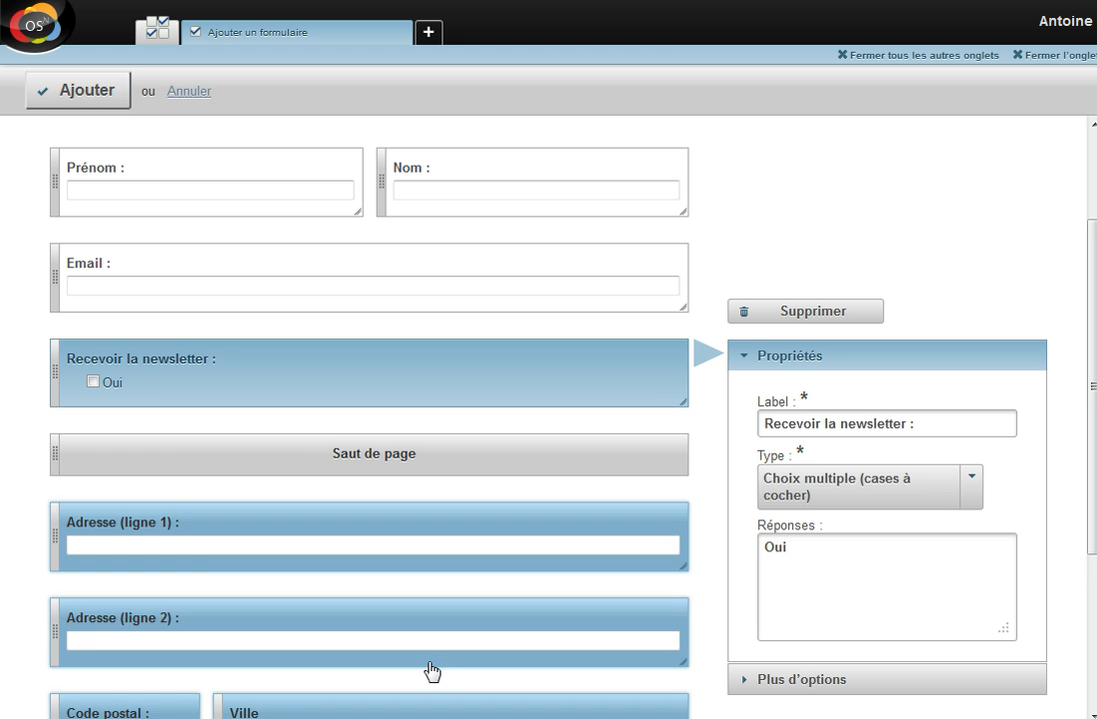
{"action": "scroll", "coordinate": [433, 539], "scroll_direction": "down", "scroll_amount": 2}
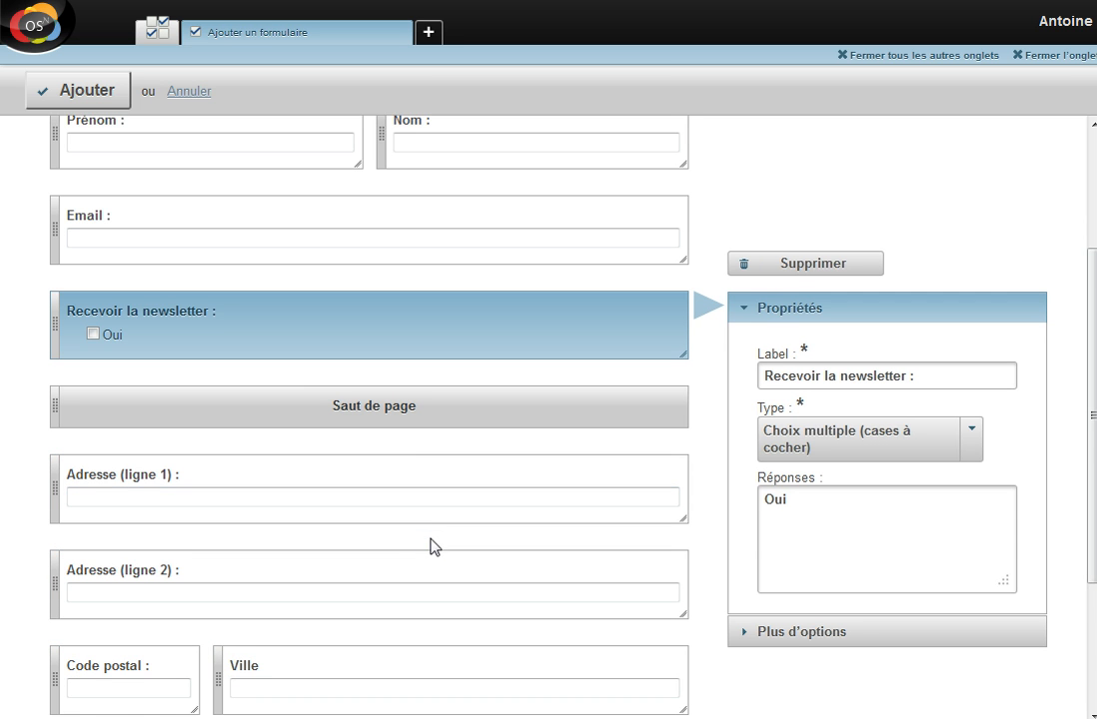
{"action": "scroll", "coordinate": [404, 498], "scroll_direction": "down", "scroll_amount": 2}
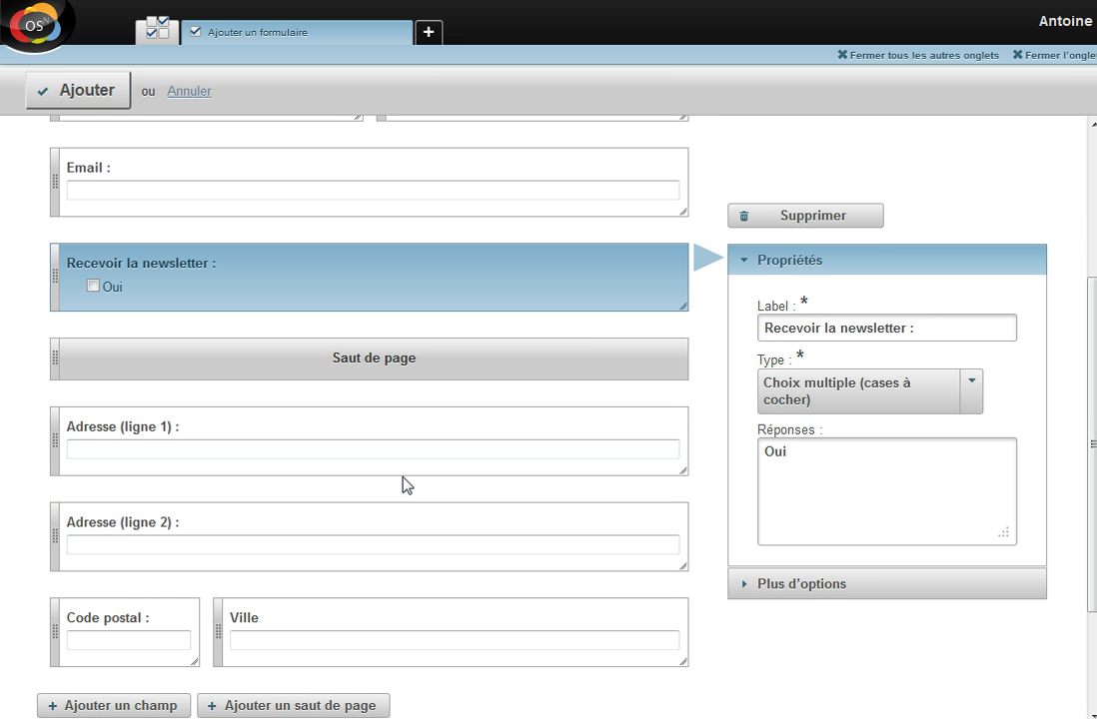
Widen Code postal to half the row beside Ville and move Email below the page break
{"action": "left_click_drag", "start_coordinate": [193, 660], "coordinate": [310, 665]}
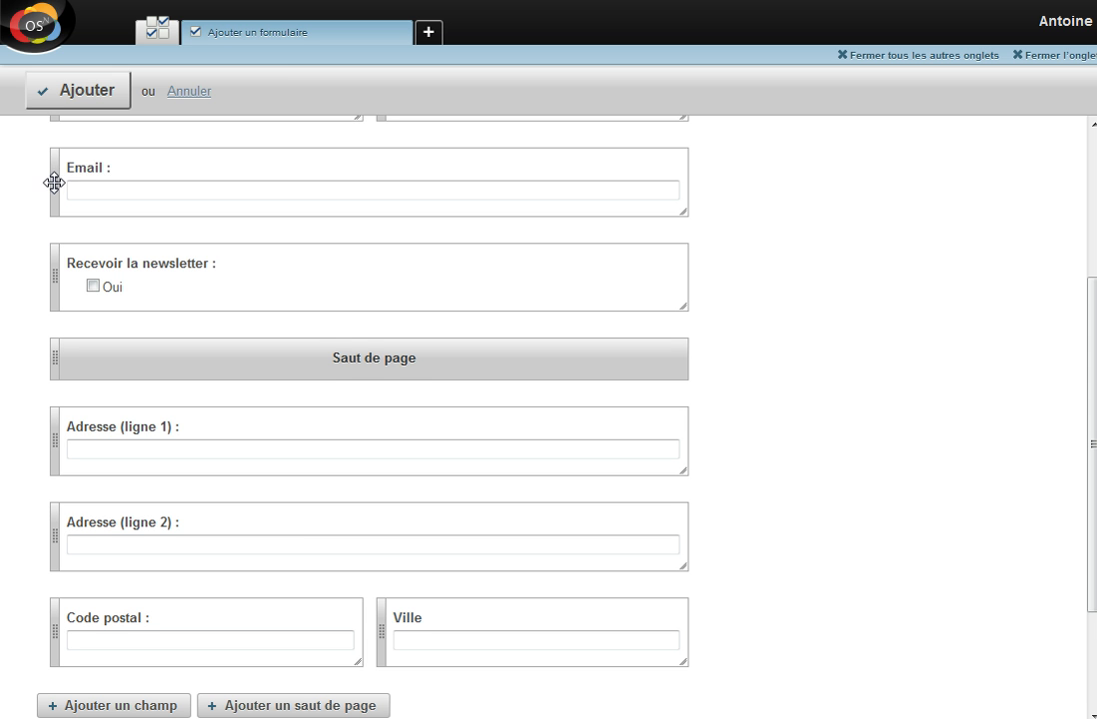
{"action": "left_click_drag", "start_coordinate": [54, 182], "coordinate": [52, 400]}
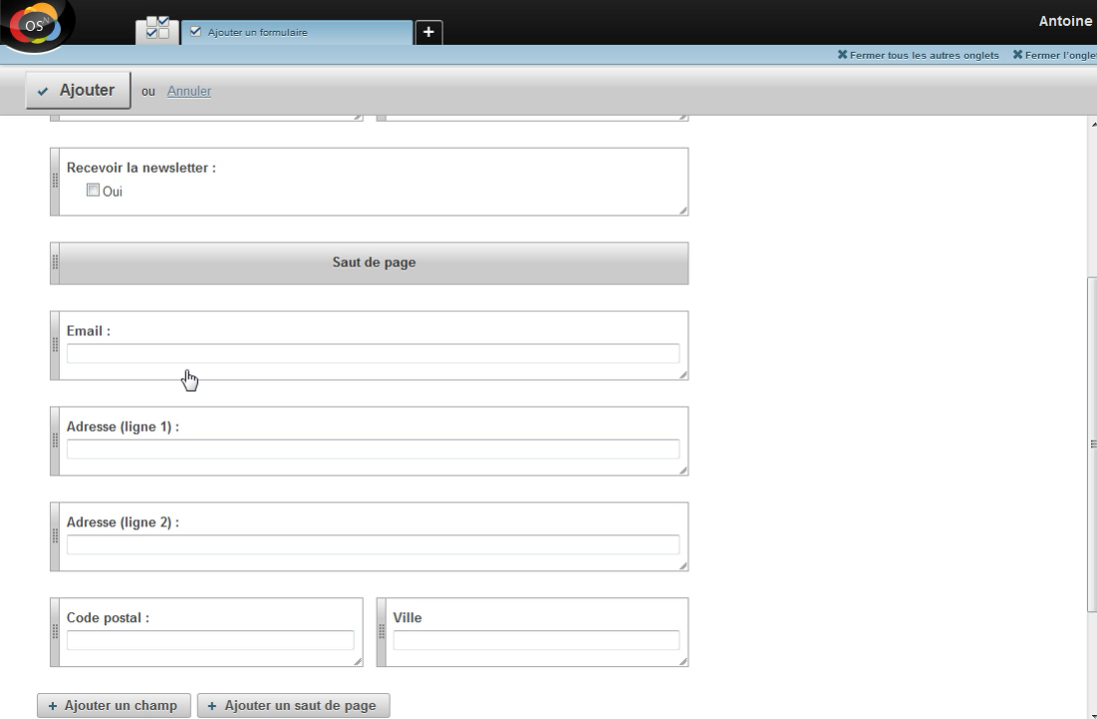
{"action": "scroll", "coordinate": [188, 379], "scroll_direction": "down", "scroll_amount": 3}
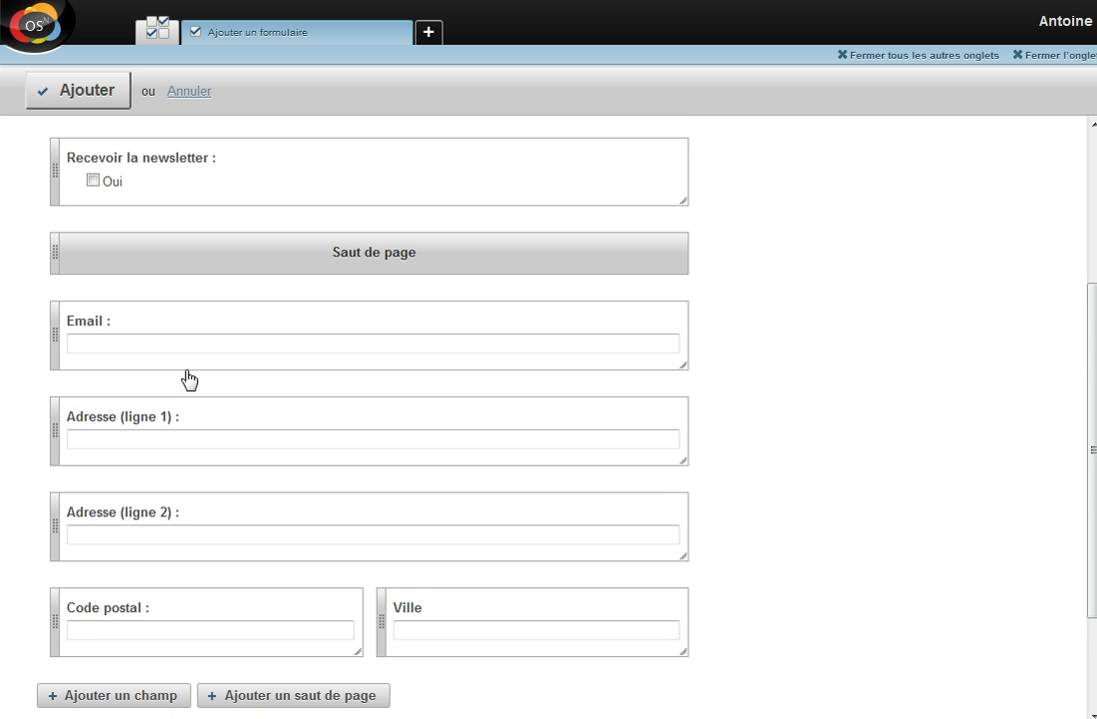
Label the form's submit button 'Envoyer'
{"action": "left_click", "coordinate": [557, 635]}
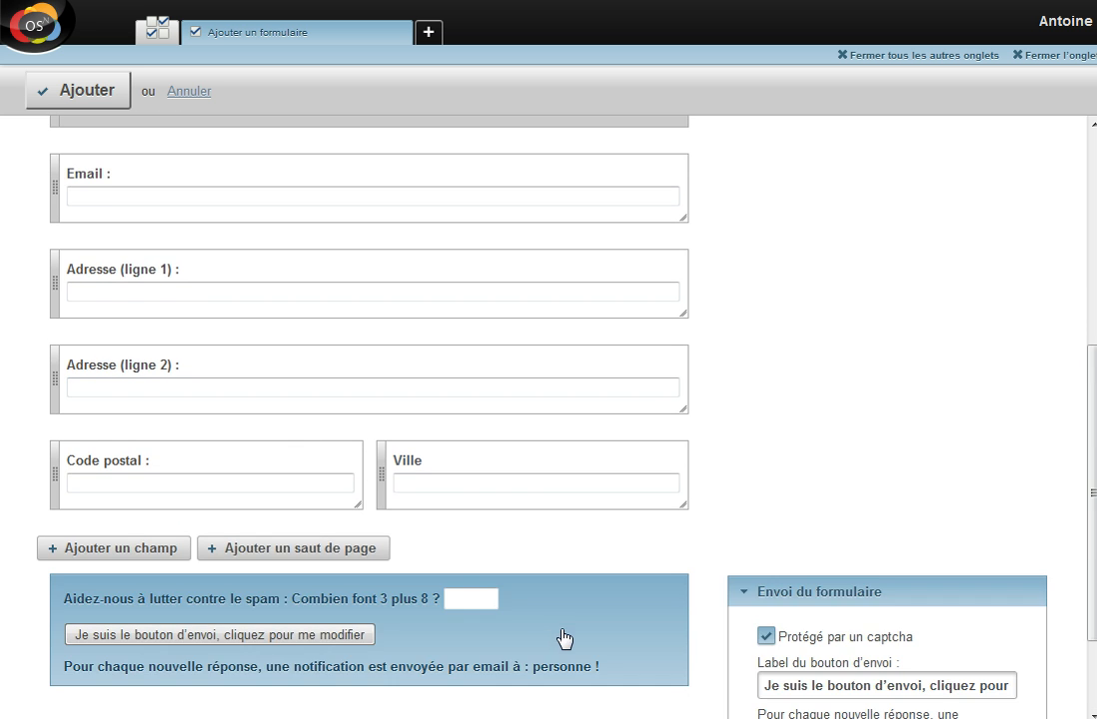
{"action": "scroll", "coordinate": [810, 475], "scroll_direction": "down", "scroll_amount": 2}
{"action": "left_click", "coordinate": [902, 587]}
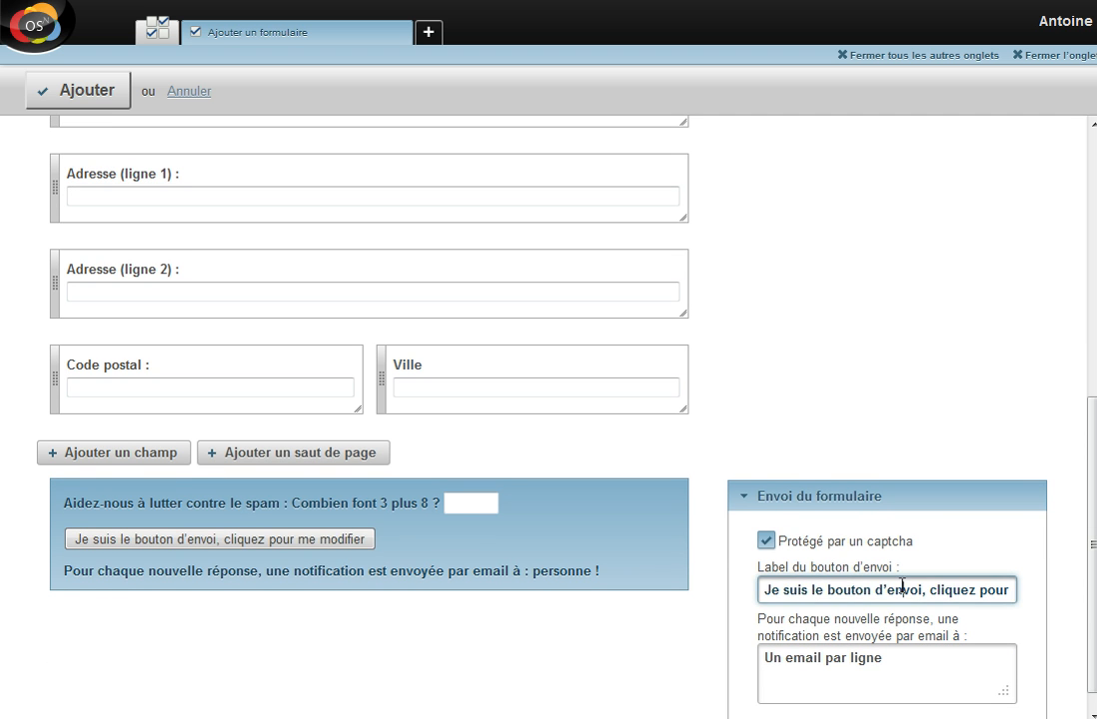
{"action": "key", "text": "End"}
{"action": "key", "text": "shift+Home"}
{"action": "type", "text": "Envoyer"}
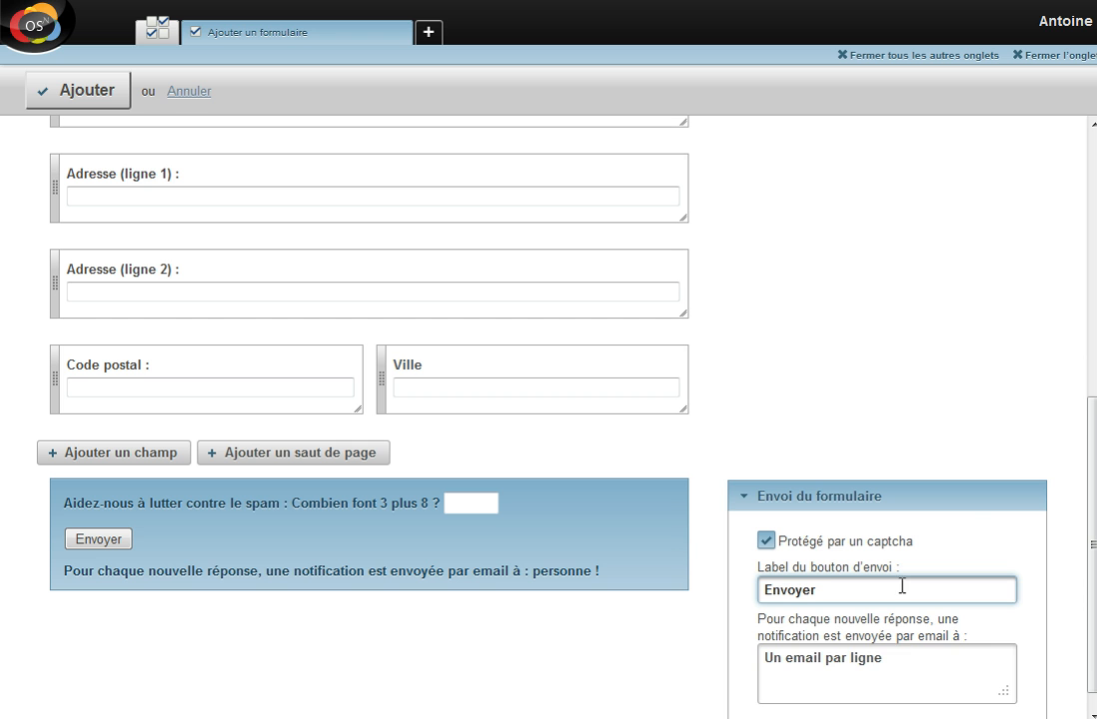
Enter the notification email address for responses, save the form, and open the Pages web list
{"action": "left_click", "coordinate": [911, 661]}
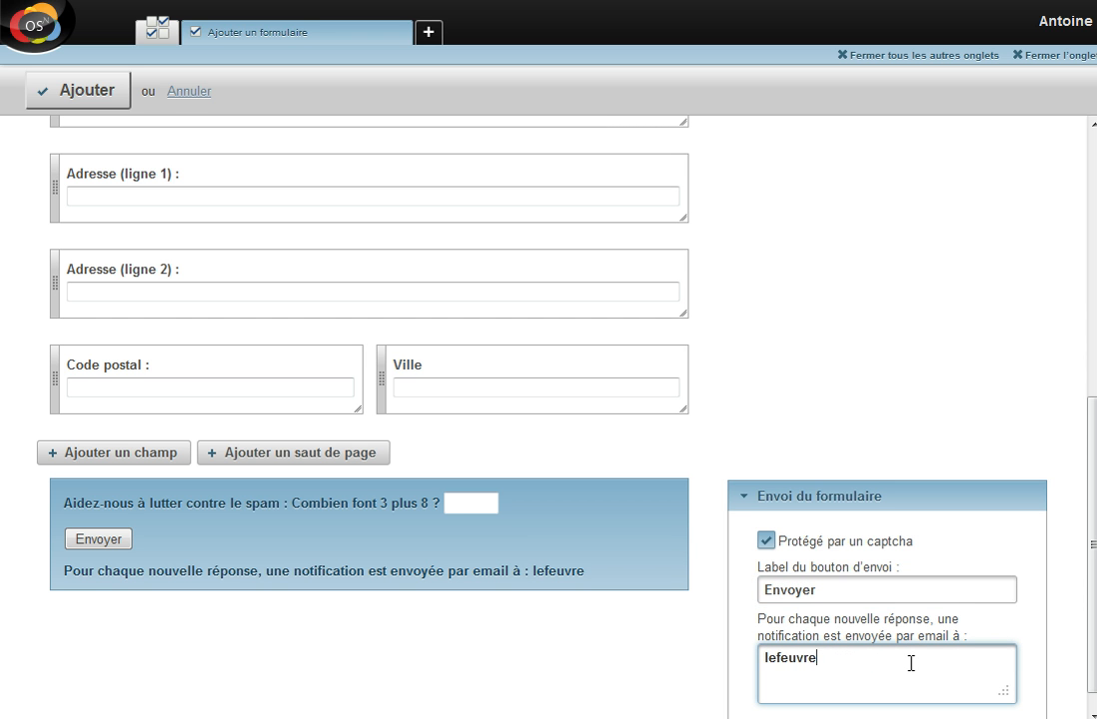
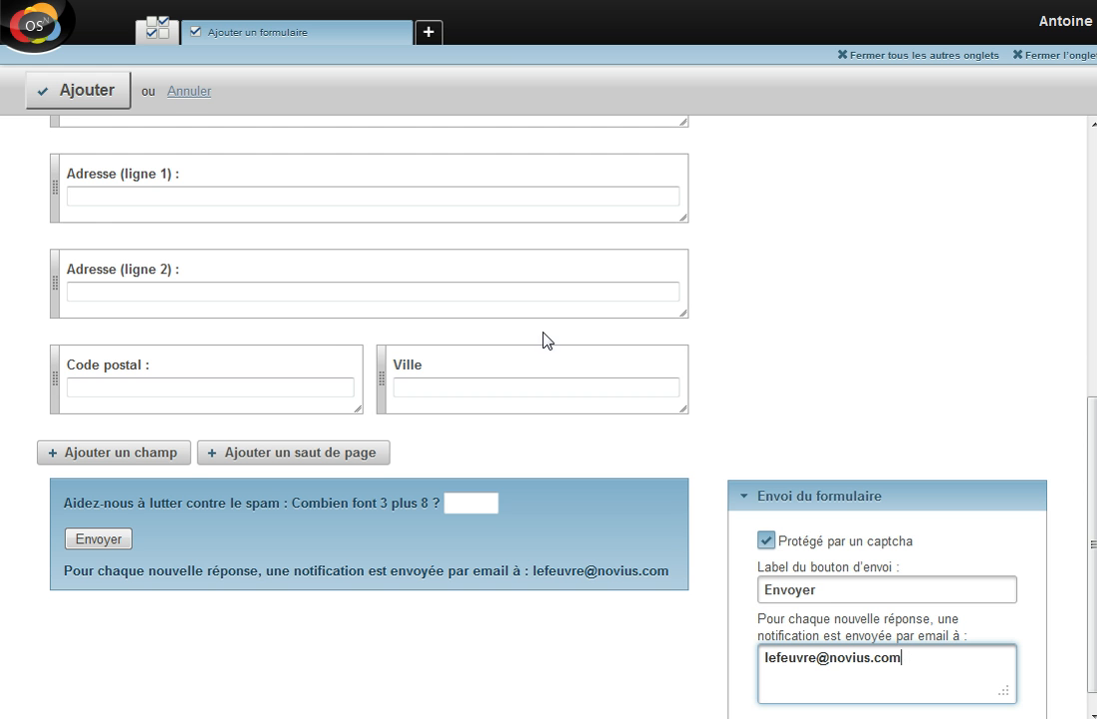
{"action": "left_click", "coordinate": [85, 110]}
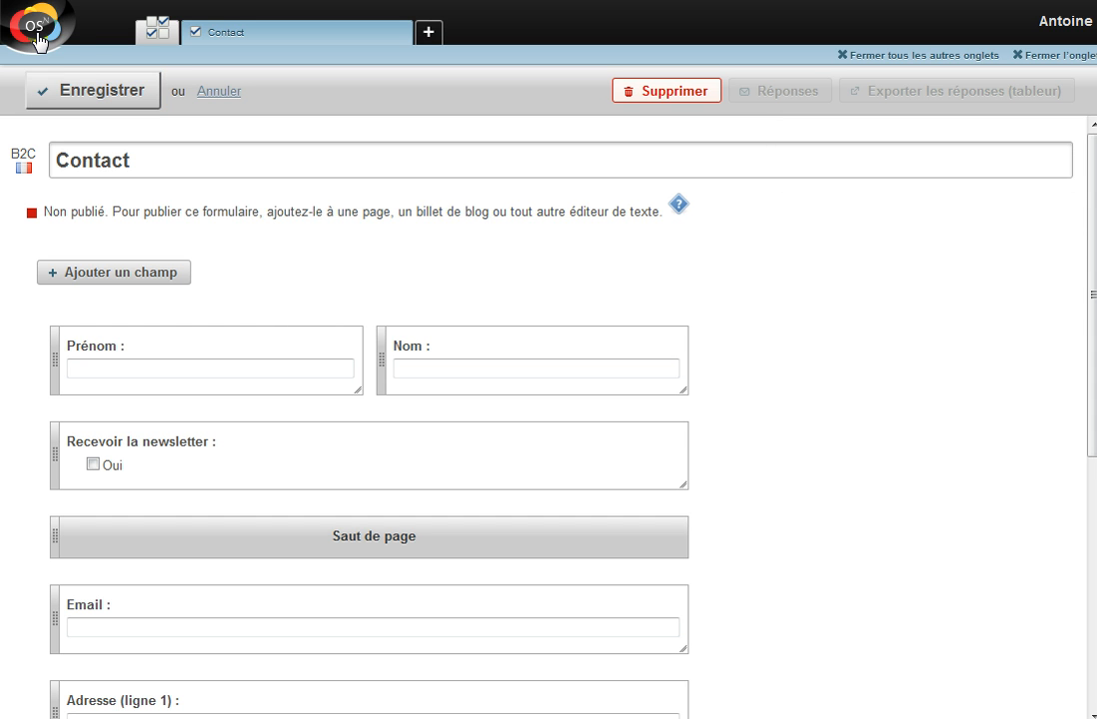
{"action": "left_click", "coordinate": [36, 40]}
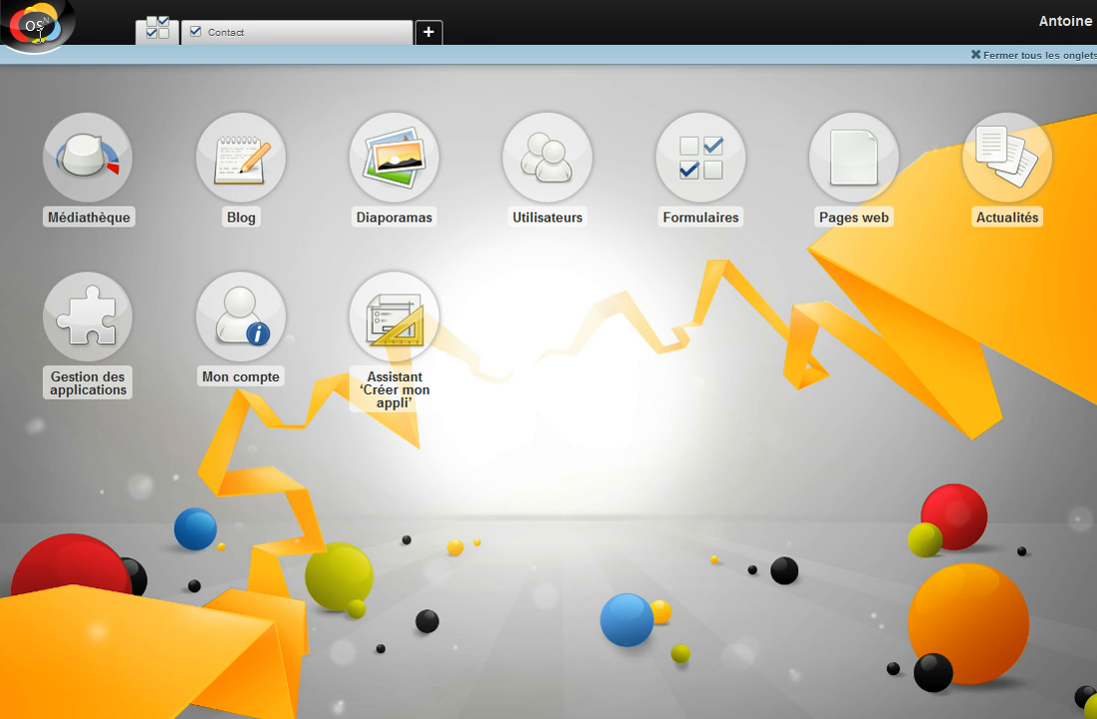
{"action": "left_click", "coordinate": [857, 195]}
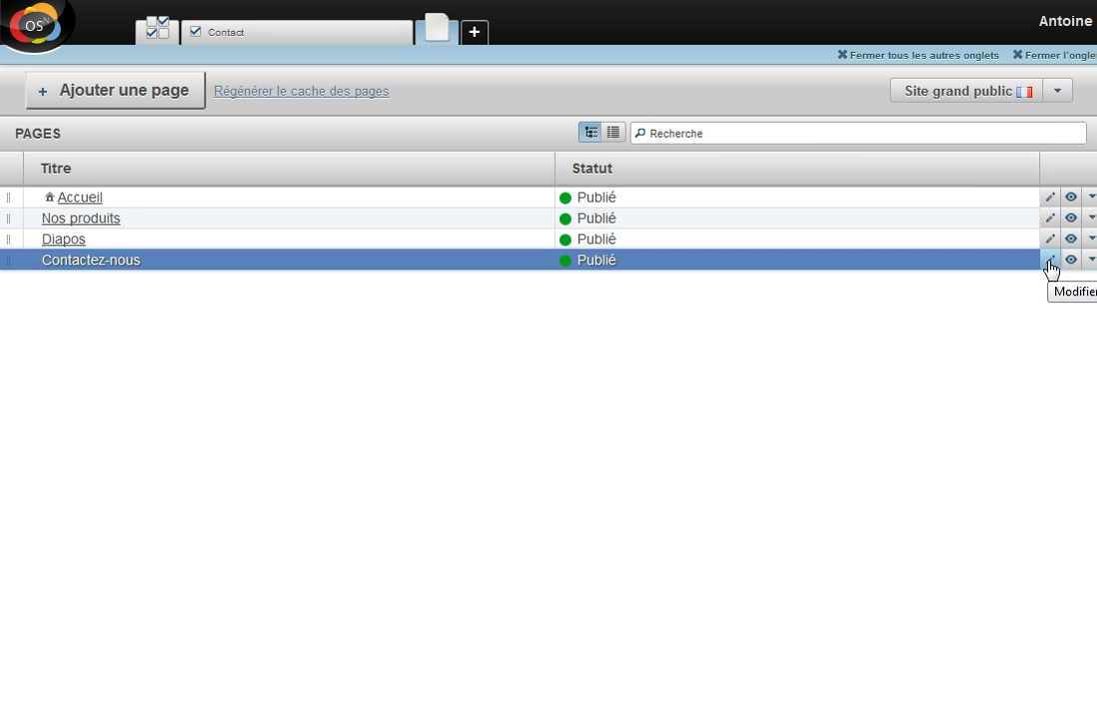
Append 'ou ici :' to the Contactez-nous phone text, embed the Contact form below, and save
{"action": "left_click", "coordinate": [1050, 262]}
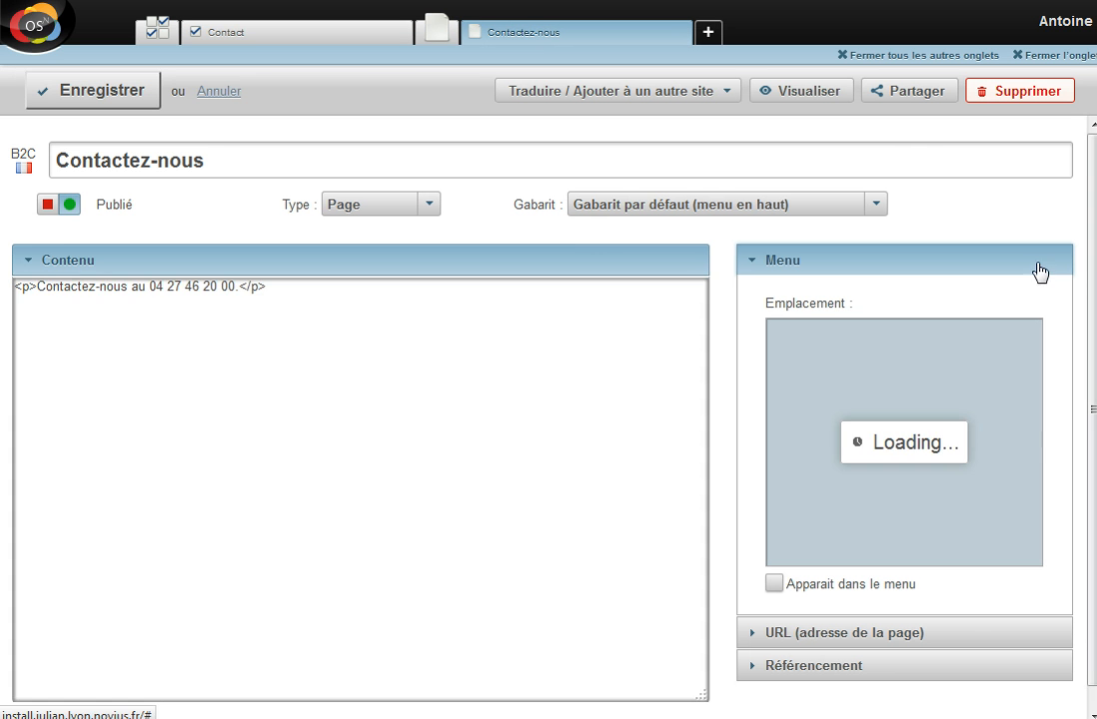
{"action": "left_click", "coordinate": [214, 296]}
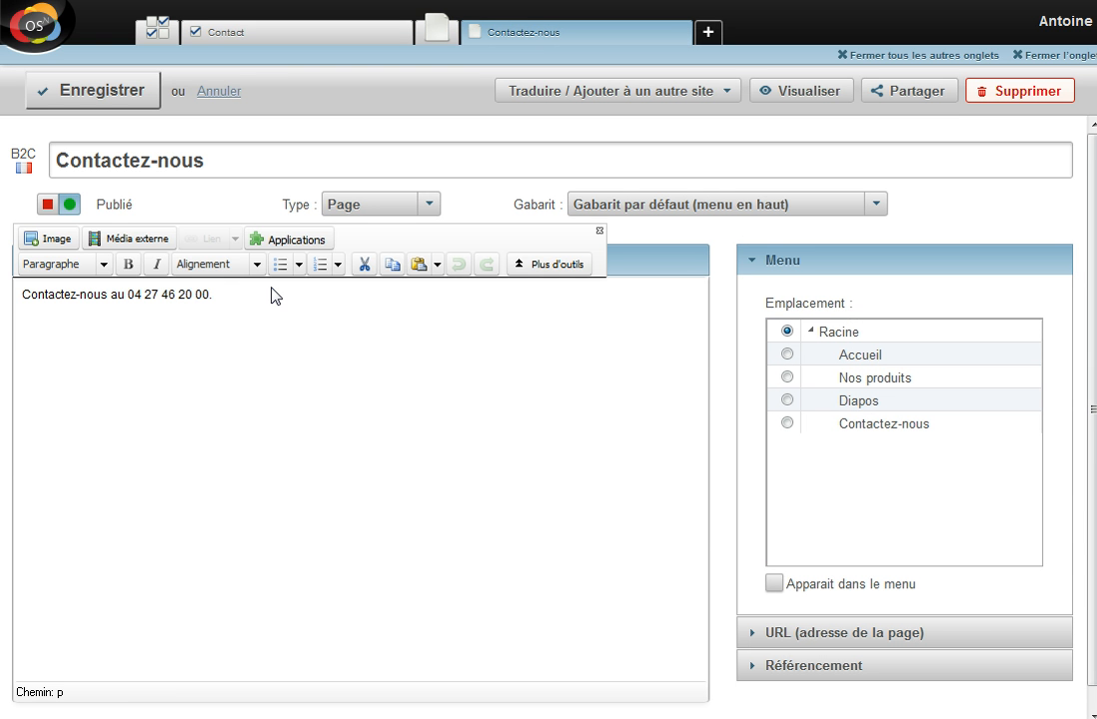
{"action": "type", "text": "ou ici :"}
{"action": "key", "text": "Return"}
{"action": "left_click", "coordinate": [281, 243]}
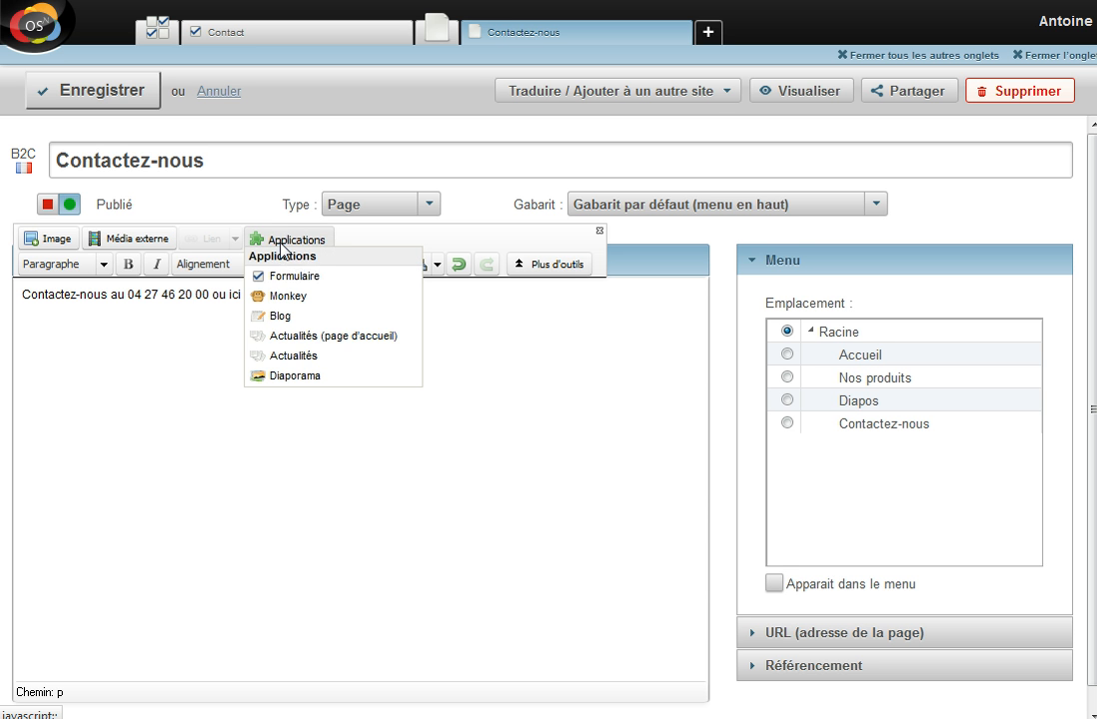
{"action": "left_click", "coordinate": [301, 281]}
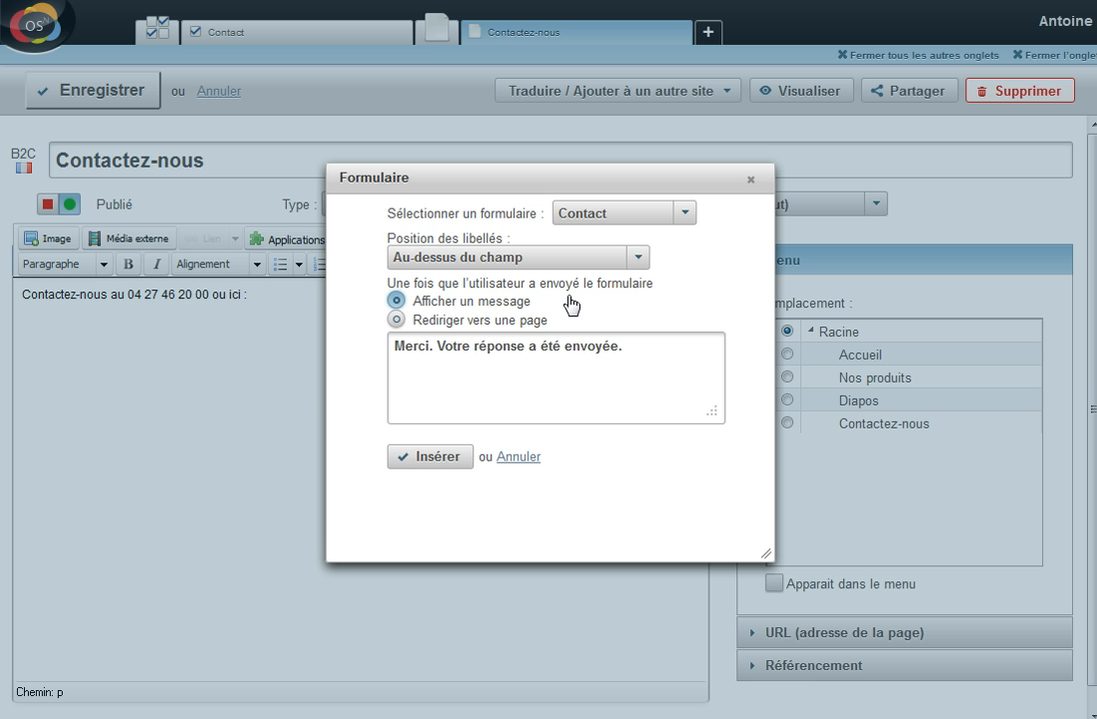
{"action": "left_click", "coordinate": [437, 458]}
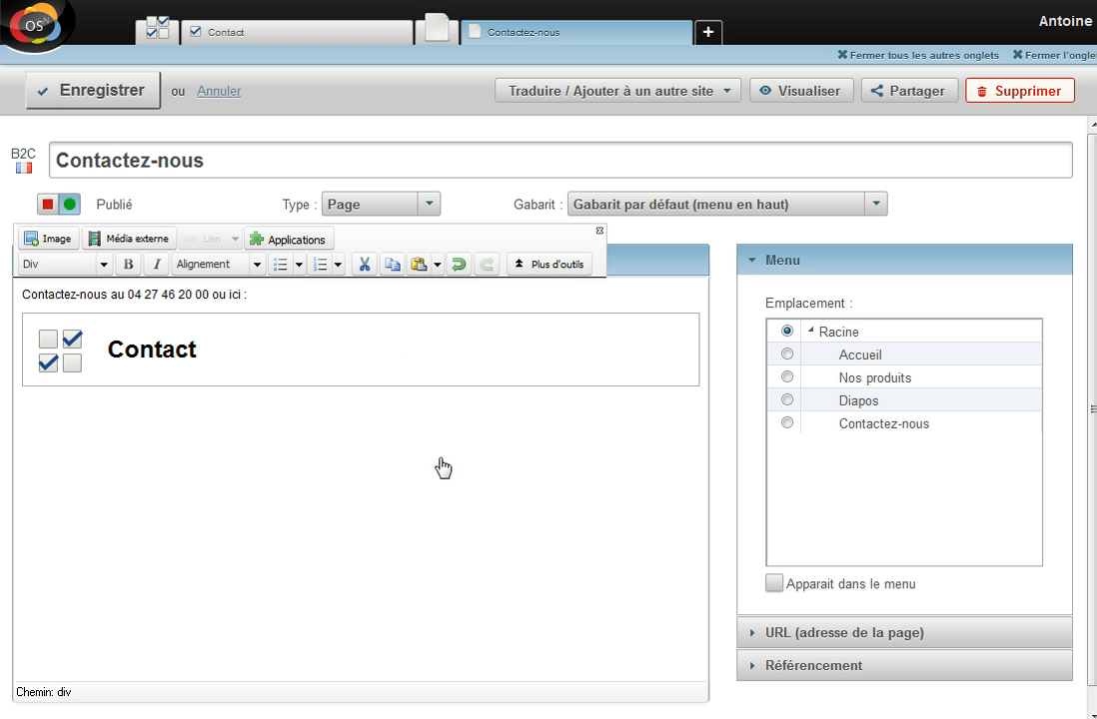
{"action": "left_click", "coordinate": [80, 104]}
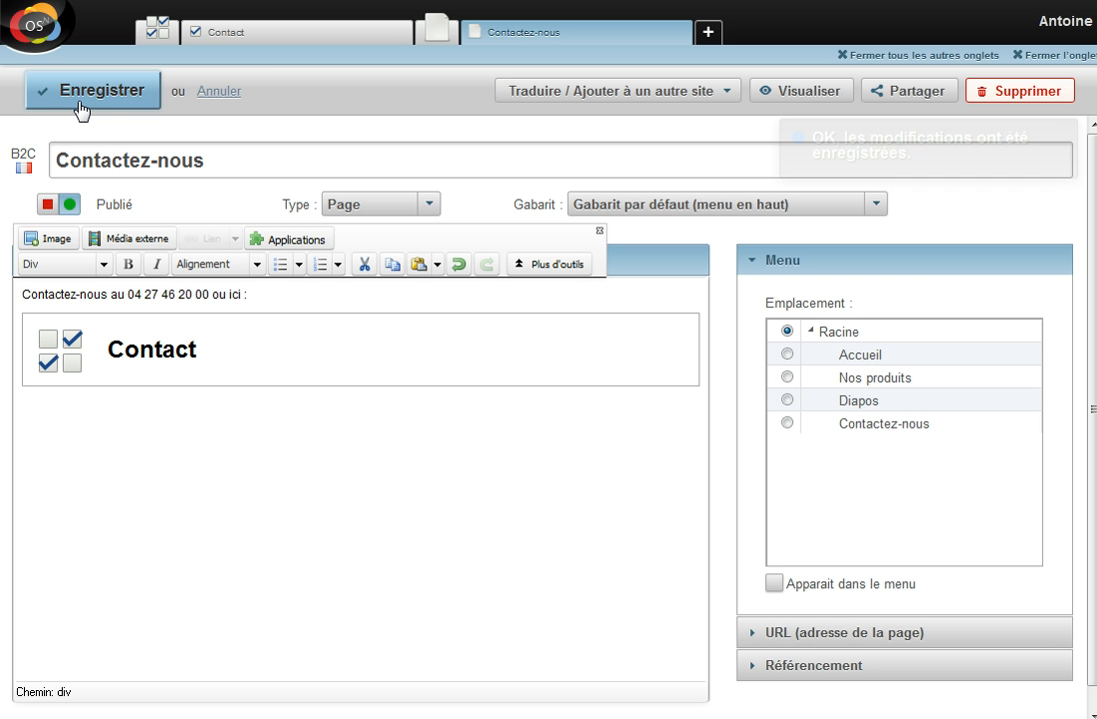
{"action": "left_click", "coordinate": [800, 92]}
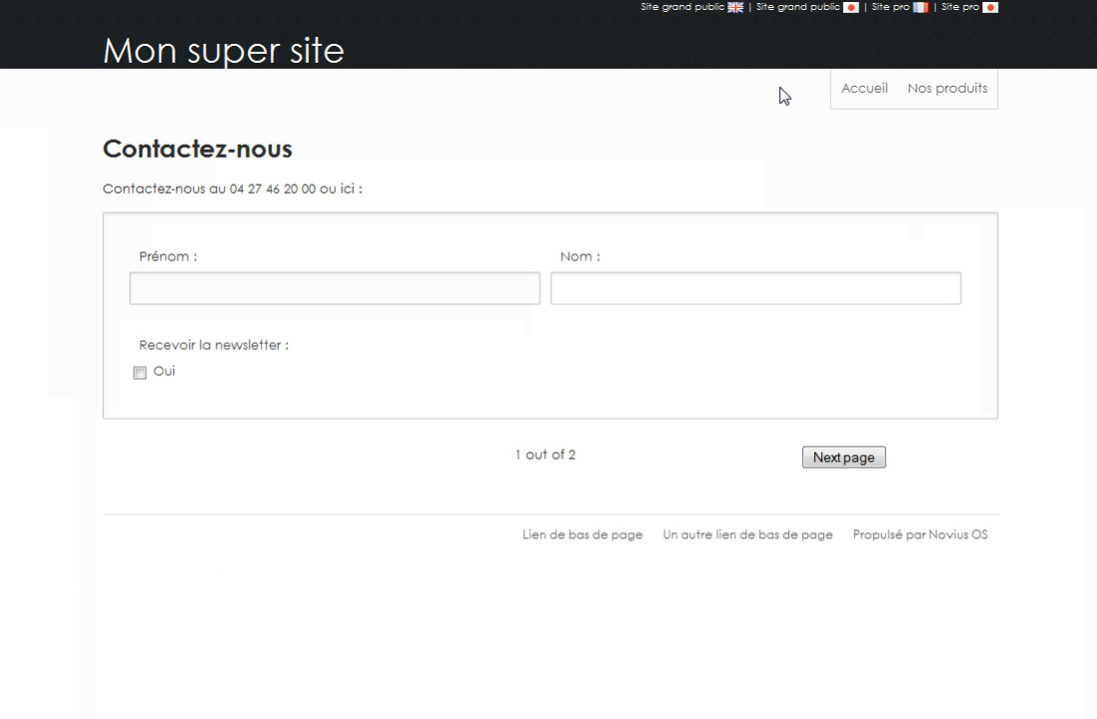
{"action": "left_click", "coordinate": [834, 459]}
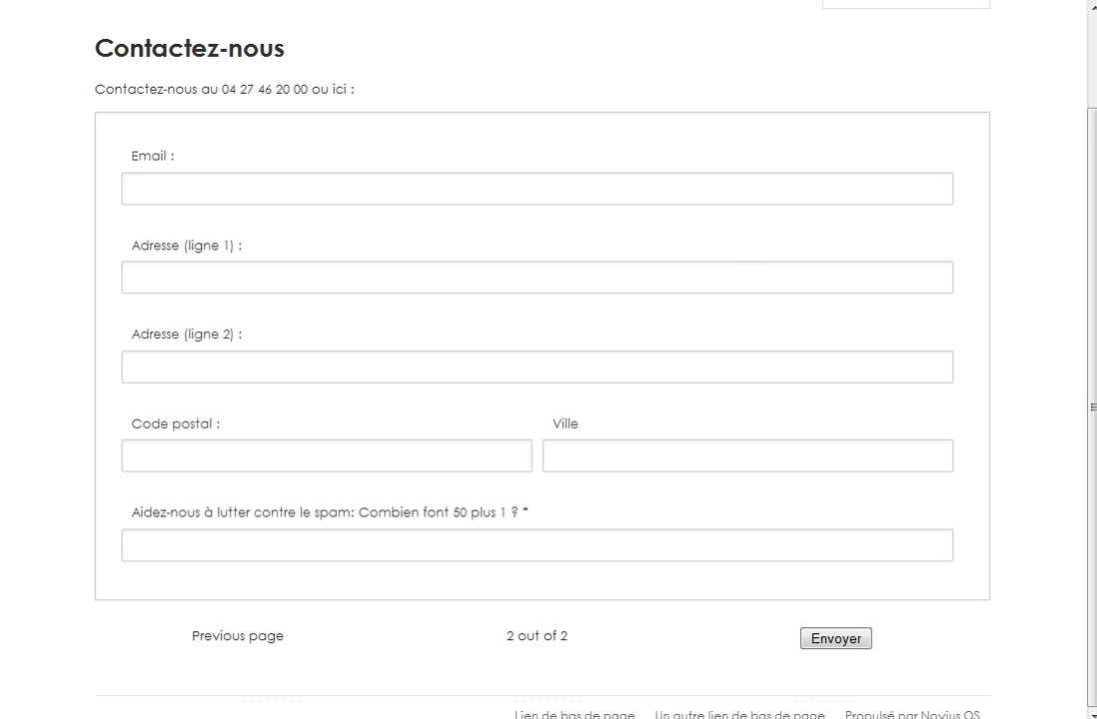
{"action": "key", "text": "ctrl+w"}
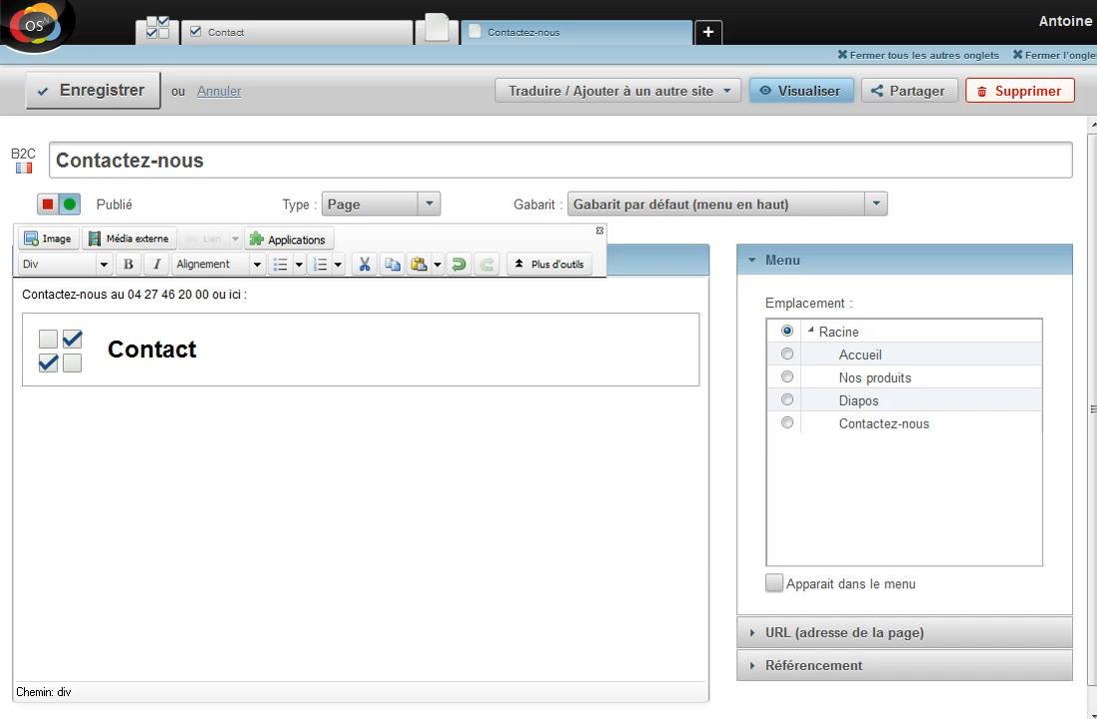
View the 2 responses submitted to My form, then return to the applications desktop
{"action": "left_click", "coordinate": [158, 32]}
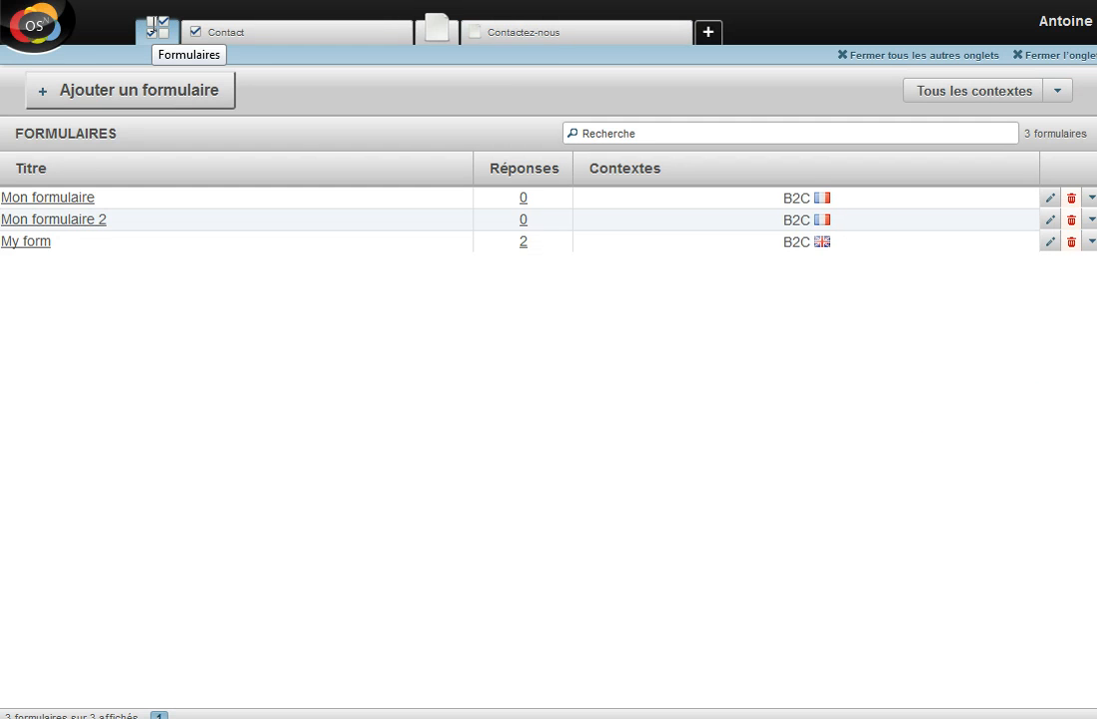
{"action": "left_click", "coordinate": [523, 242]}
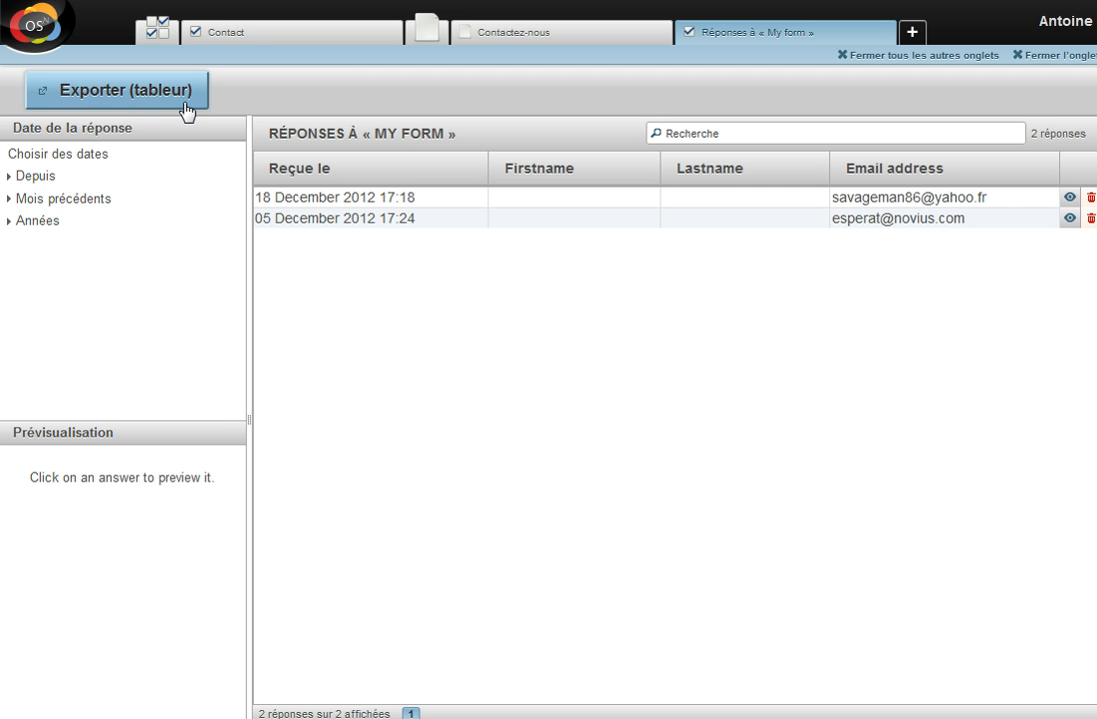
{"action": "left_click", "coordinate": [38, 45]}
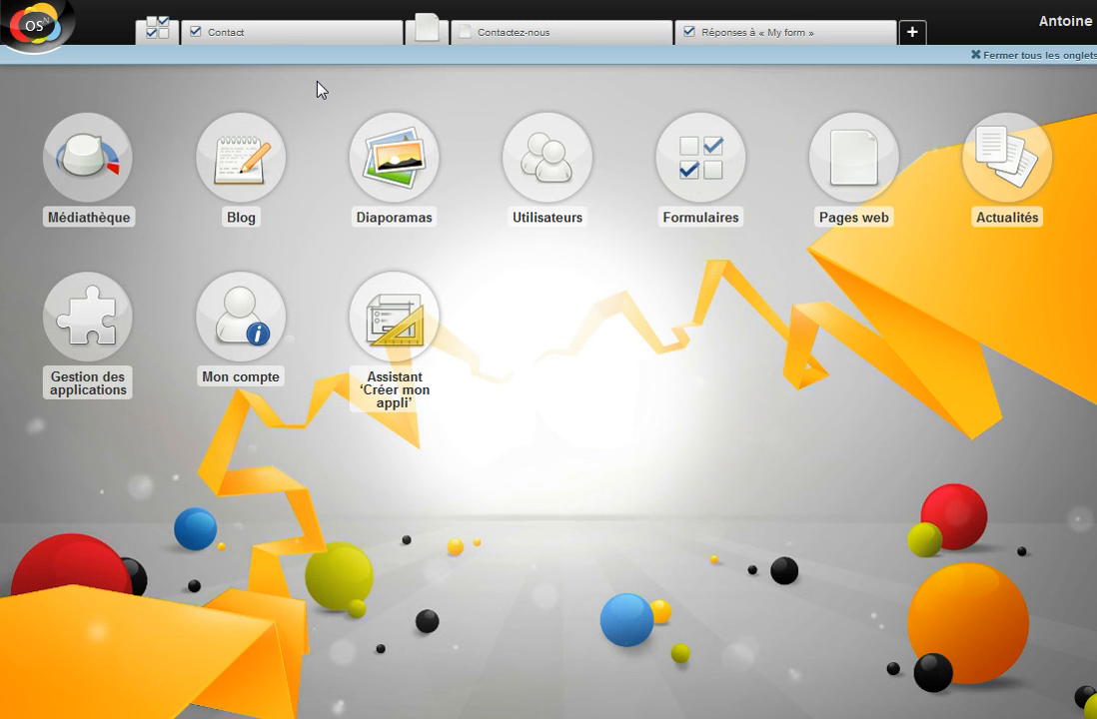
Edit the Lyon slideshow, drag Vue de l'opéra into first place, then select Vieux Lyon
{"action": "left_click", "coordinate": [377, 163]}
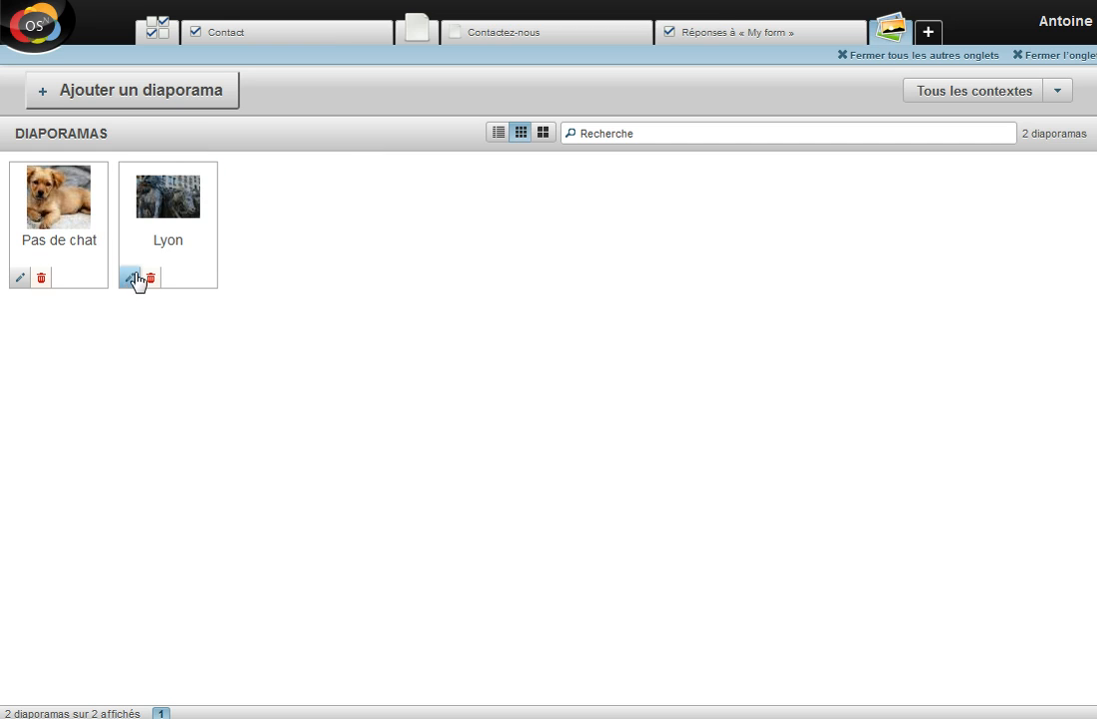
{"action": "left_click", "coordinate": [130, 278]}
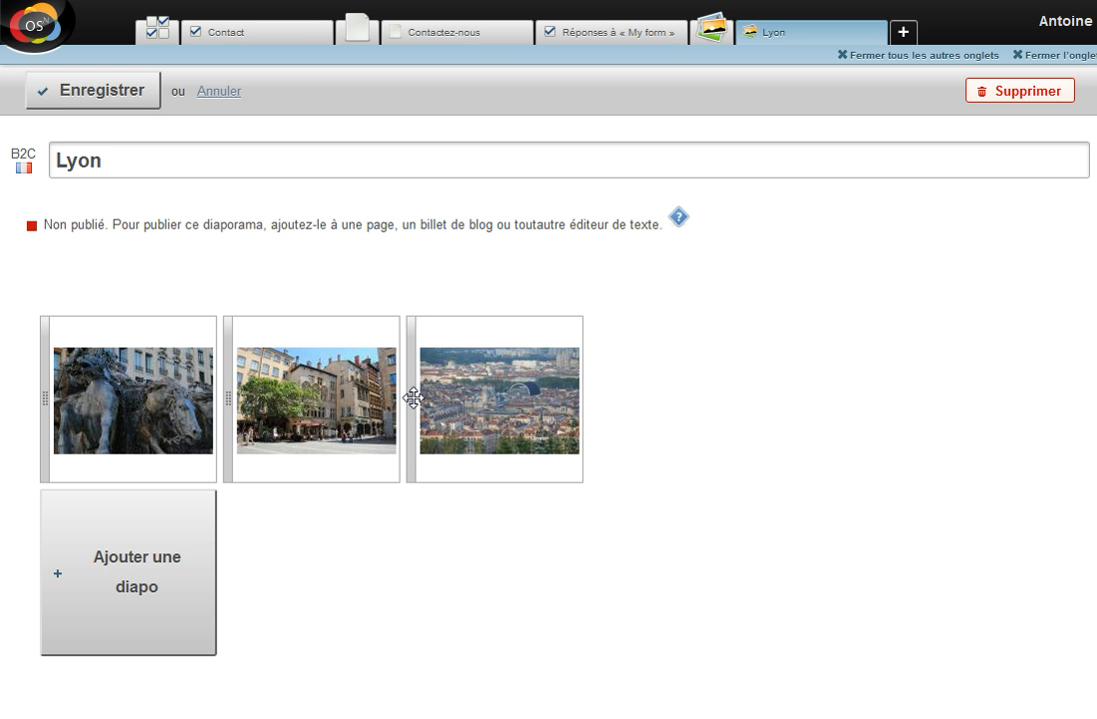
{"action": "left_click_drag", "start_coordinate": [412, 398], "coordinate": [57, 400]}
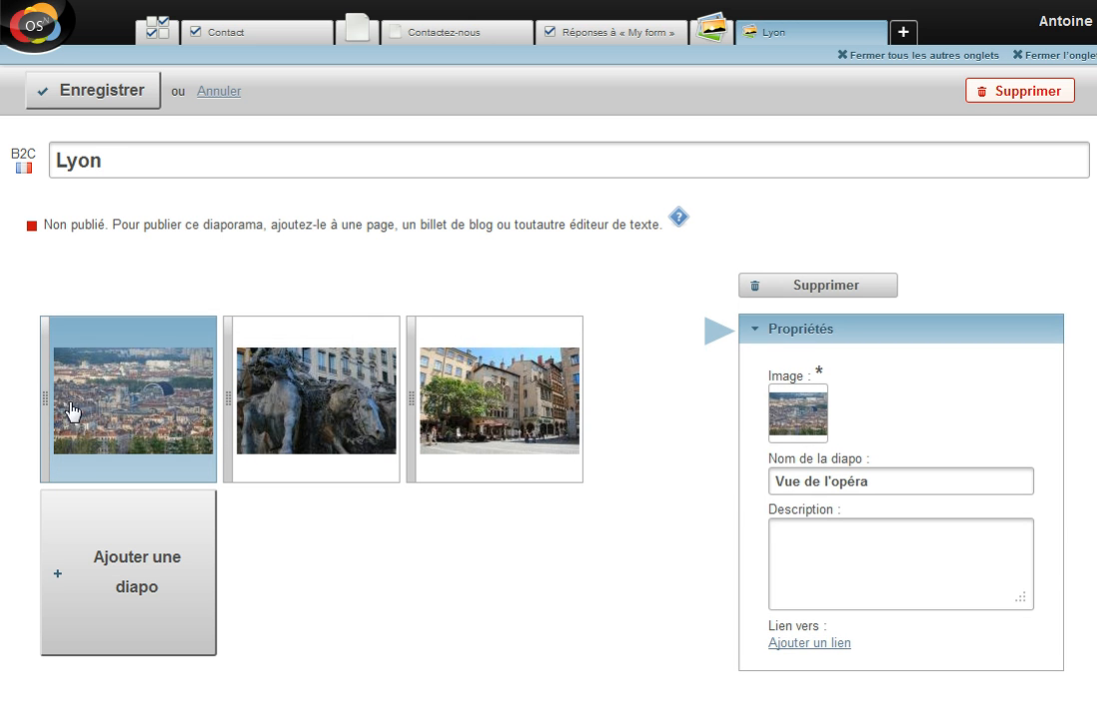
{"action": "left_click", "coordinate": [455, 419]}
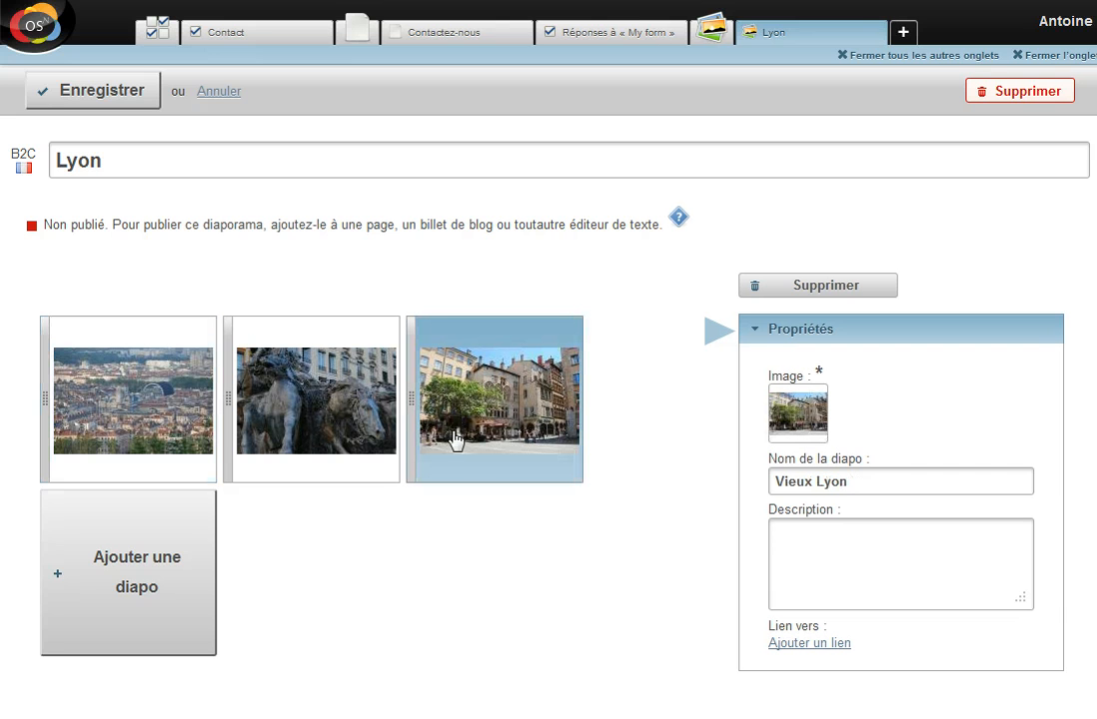
{"action": "left_click", "coordinate": [885, 523]}
{"action": "left_click", "coordinate": [455, 42]}
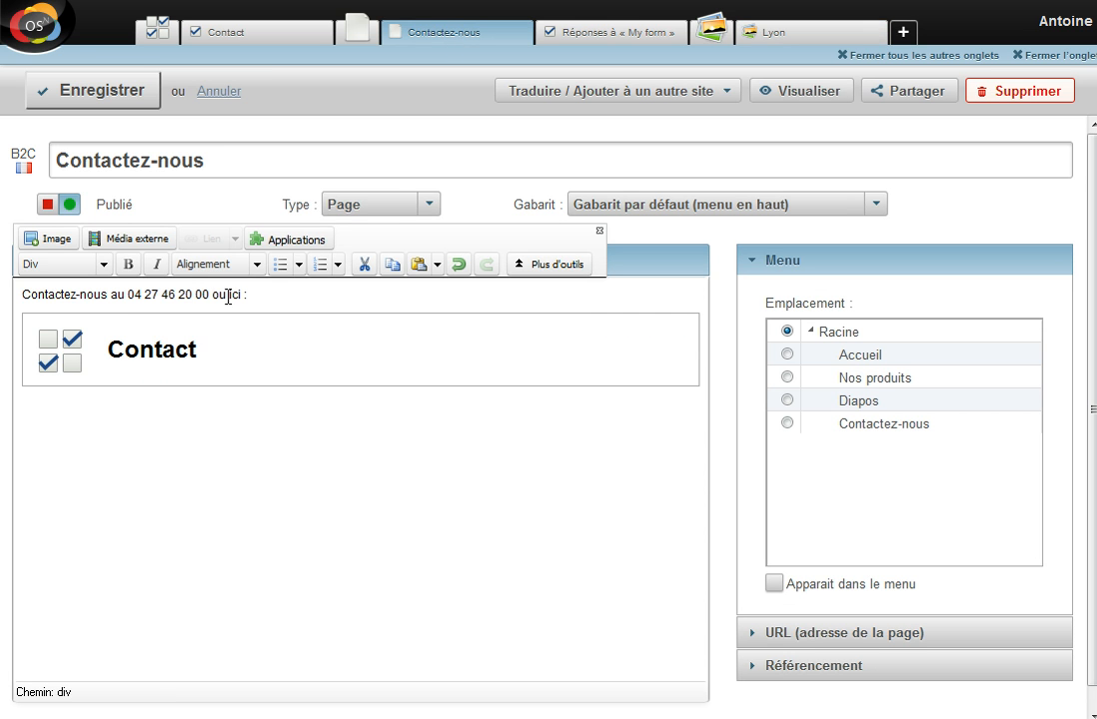
End the phone line with '.' and add a 'Venez-nous voir à Lyon :' line above 'ou ici :'
{"action": "left_click", "coordinate": [209, 296]}
{"action": "type", "text": "."}
{"action": "key", "text": "Return"}
{"action": "key", "text": "Up"}
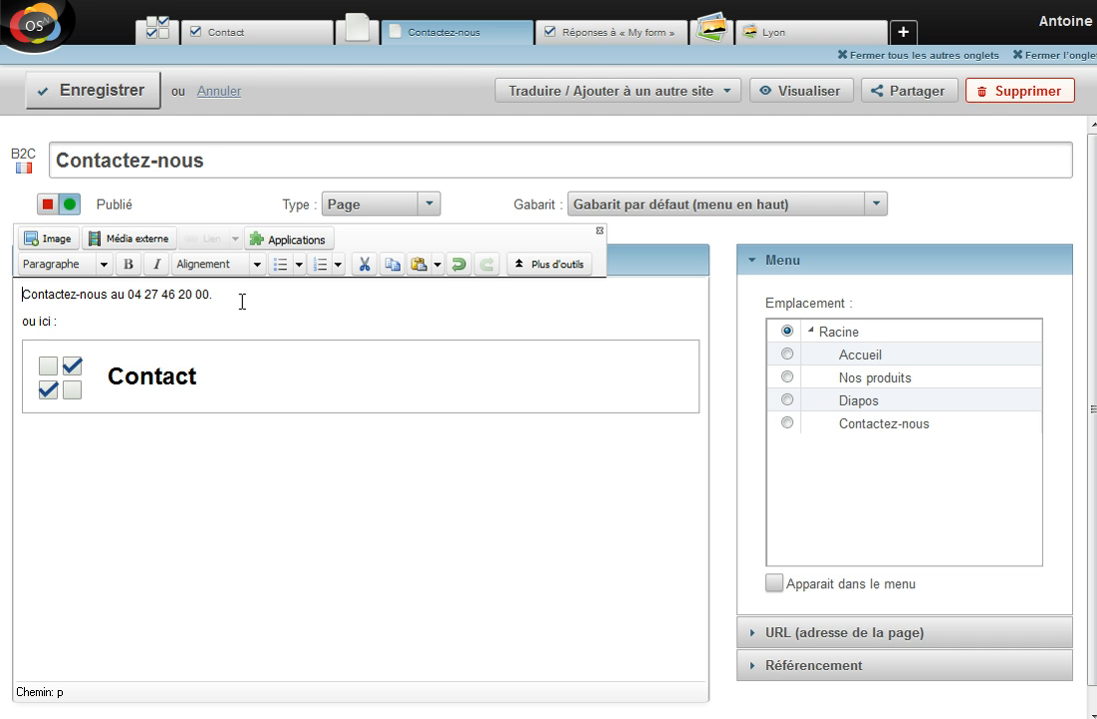
{"action": "key", "text": "End"}
{"action": "key", "text": "Return"}
{"action": "type", "text": "Venez"}
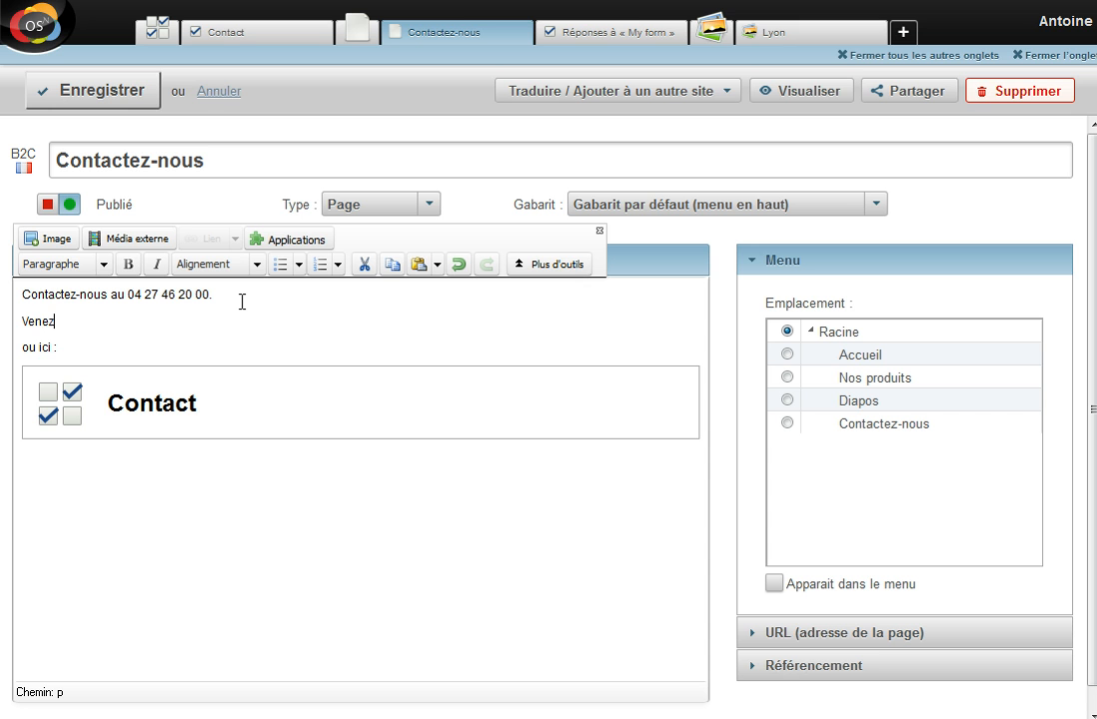
{"action": "type", "text": "-nous voir à Lyon :"}
{"action": "key", "text": "Return"}
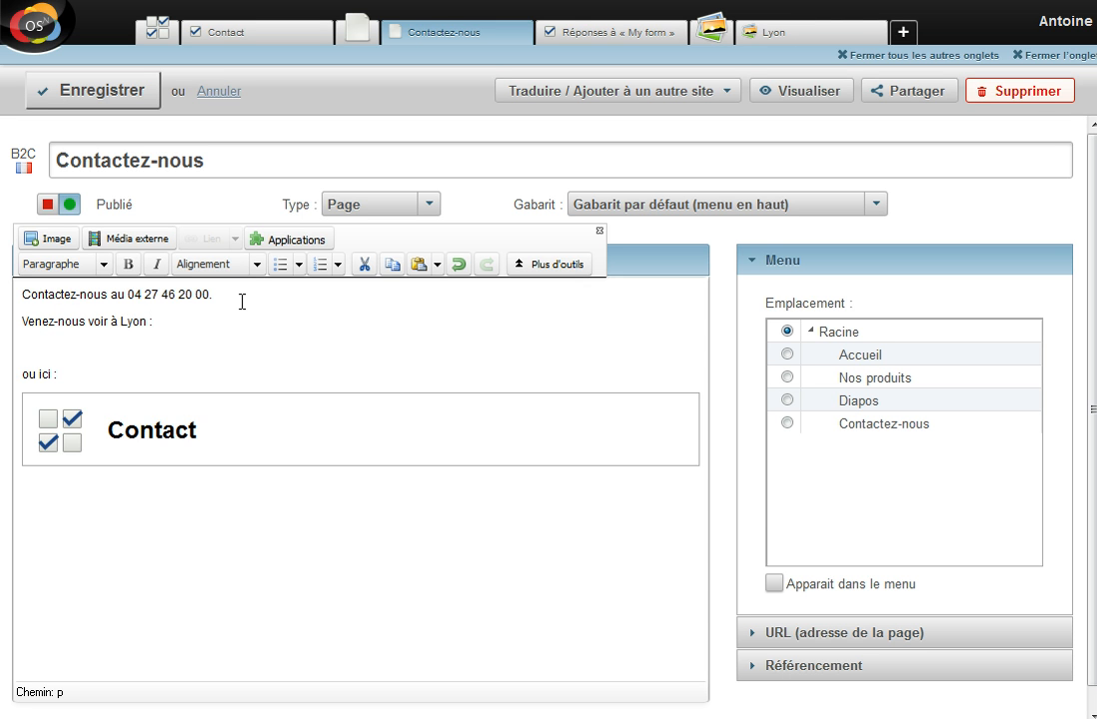
Embed the Lyon slideshow under that line, save the page, and preview it on the site
{"action": "left_click", "coordinate": [326, 239]}
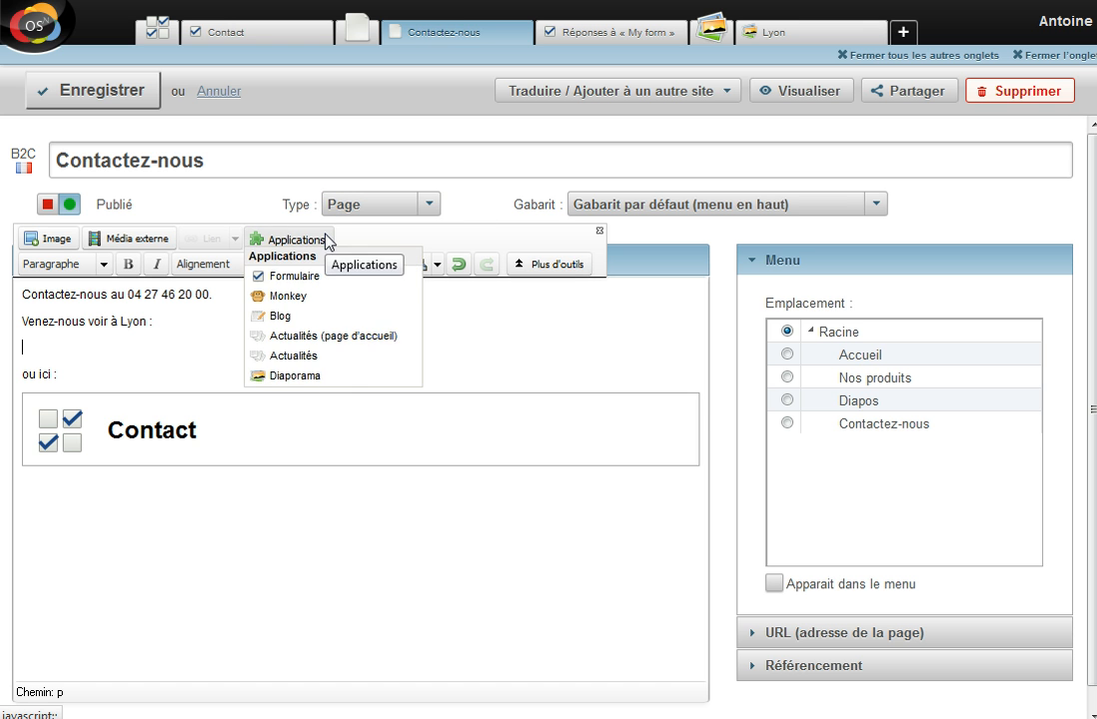
{"action": "left_click", "coordinate": [310, 376]}
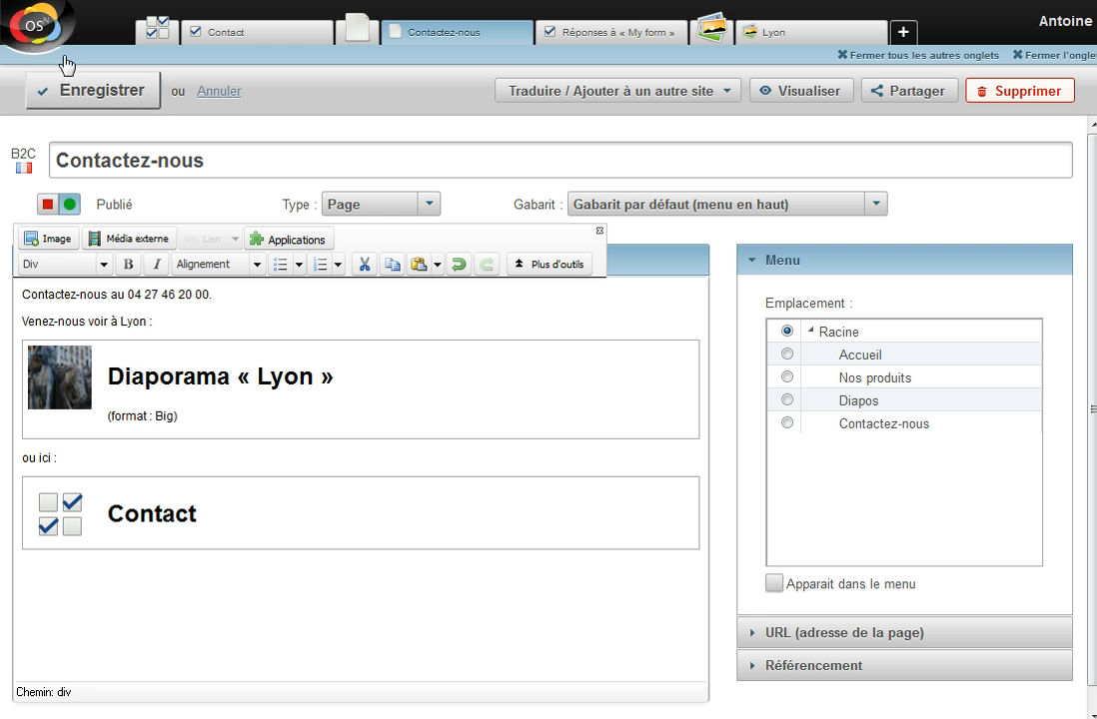
{"action": "left_click", "coordinate": [99, 95]}
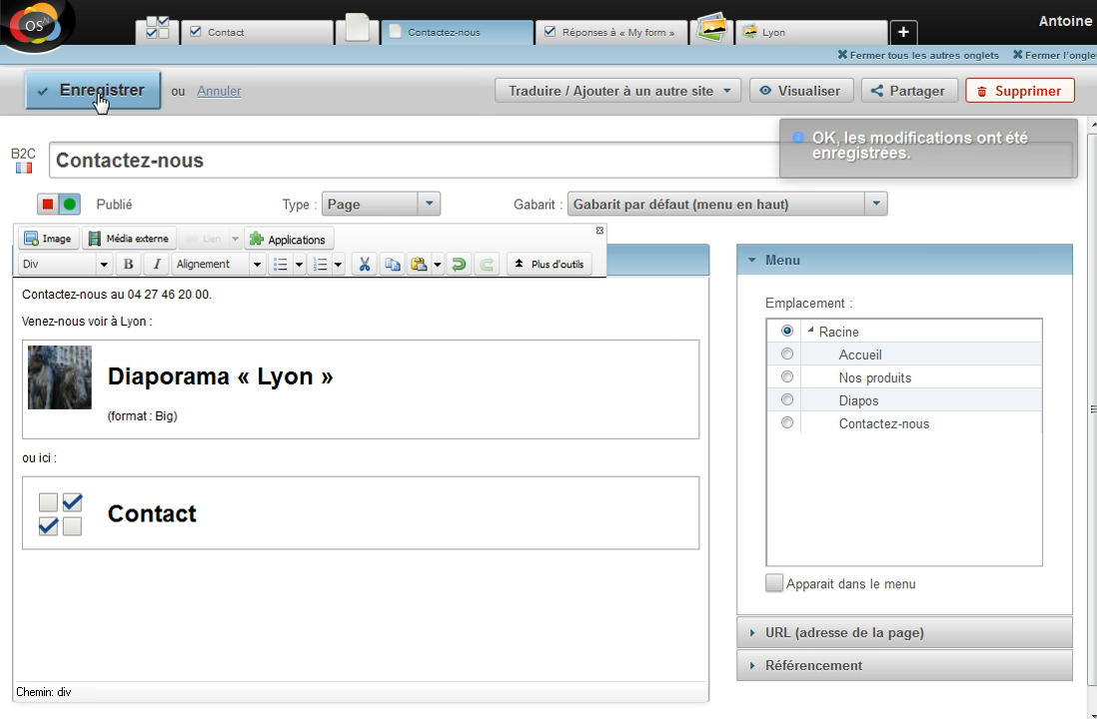
{"action": "left_click", "coordinate": [805, 94]}
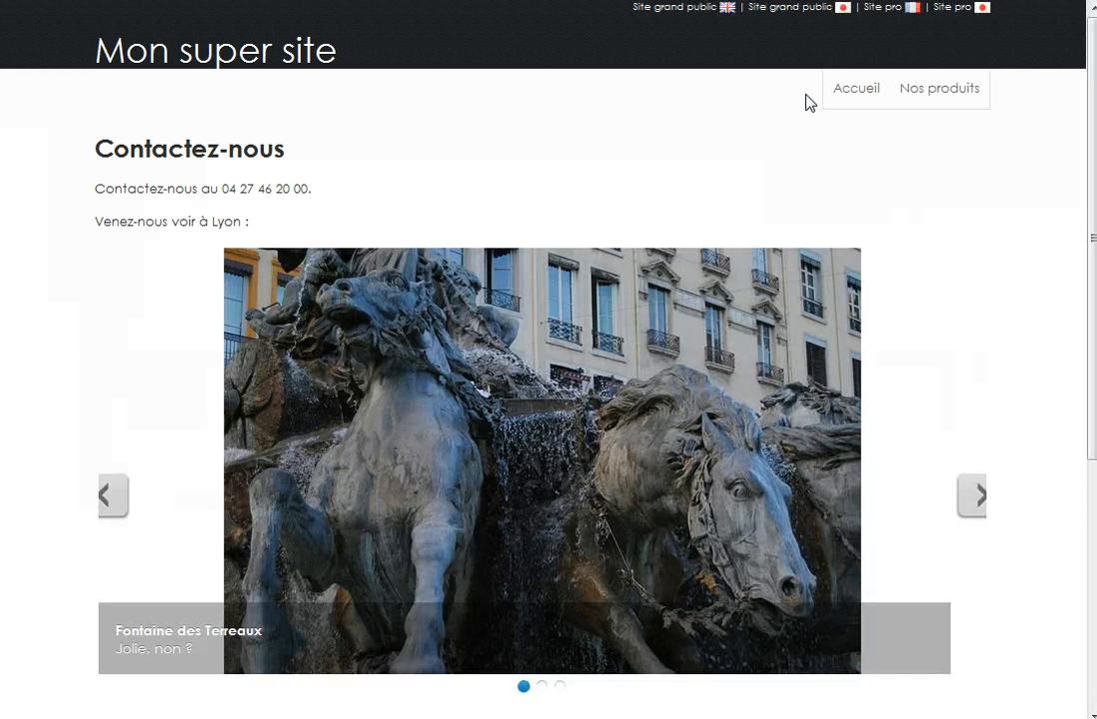